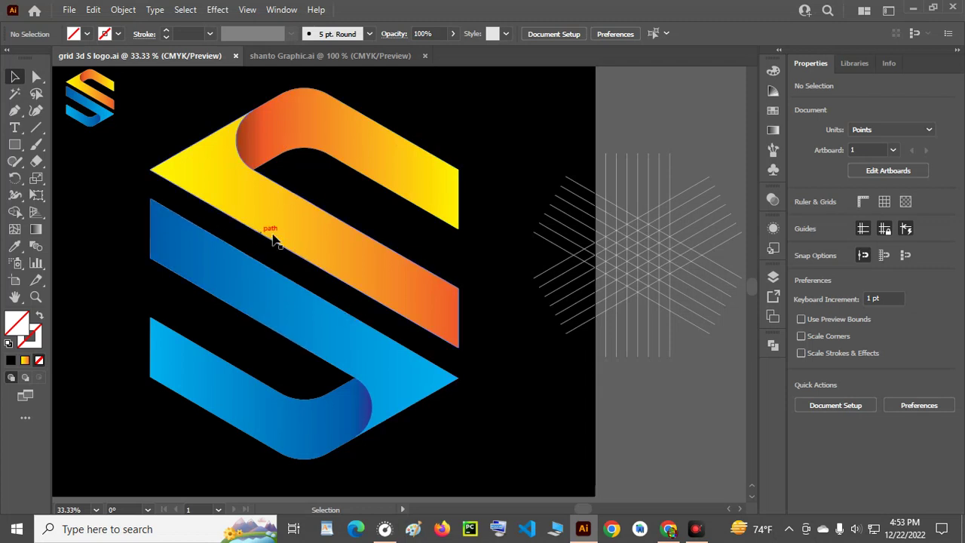
# Nudge the S logo up-left, move the line grid over the artboard's right edge, and shrink the logo
pyautogui.click(324, 237)
pyautogui.moveTo(325, 237); pyautogui.dragTo(306, 218)
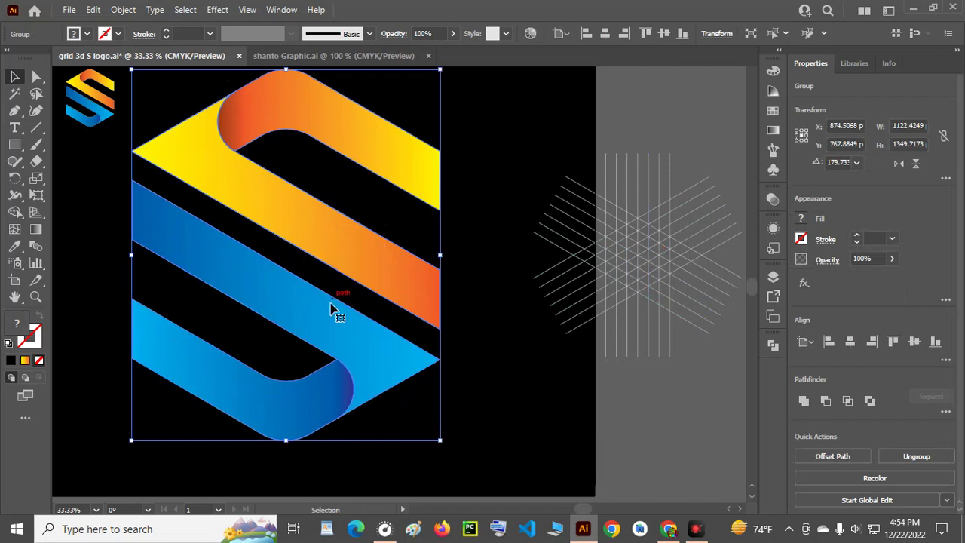
pyautogui.click(646, 267)
pyautogui.moveTo(642, 263); pyautogui.dragTo(582, 235)
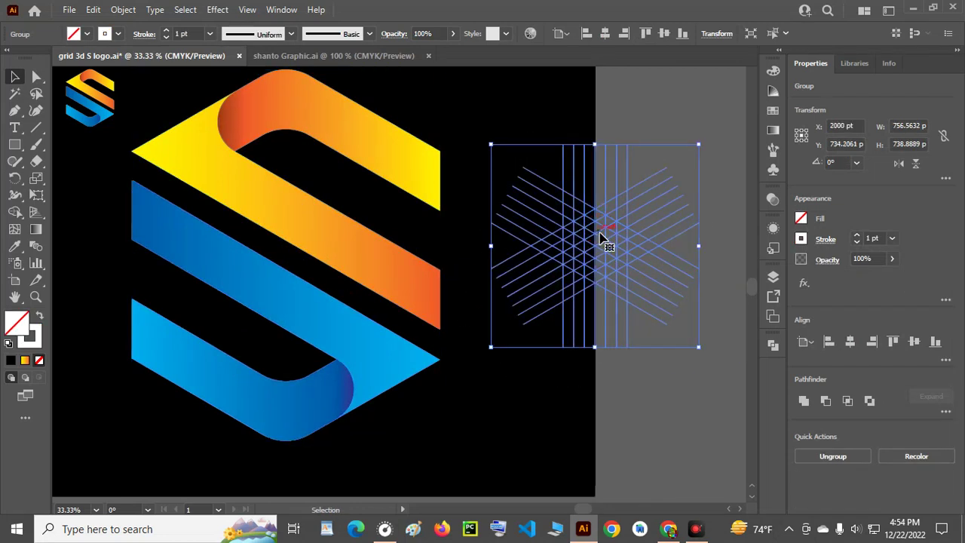
pyautogui.moveTo(601, 238); pyautogui.dragTo(649, 211)
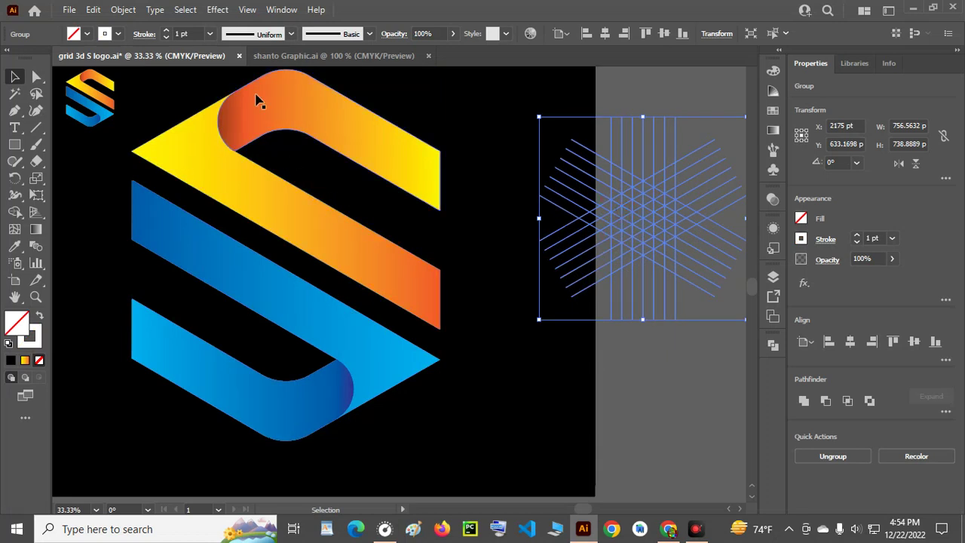
pyautogui.click(223, 202)
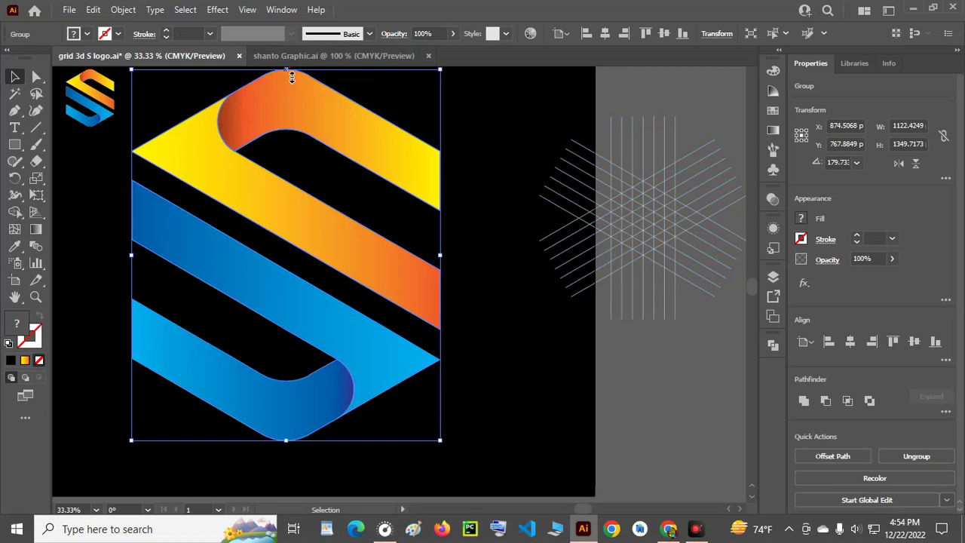
pyautogui.moveTo(291, 76)
pyautogui.mouseDown()
pyautogui.moveTo(282, 393)
pyautogui.moveTo(554, 87)
pyautogui.moveTo(554, 75)
pyautogui.mouseUp()
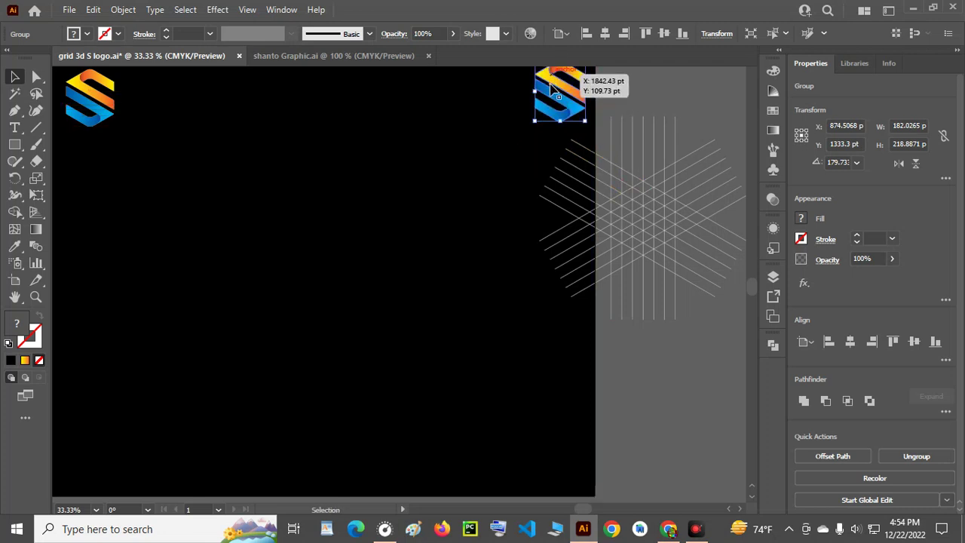
# Place the small S logo at the artboard's top-right corner, deselect, and pan the view right
pyautogui.moveTo(632, 230)
pyautogui.mouseDown()
pyautogui.moveTo(663, 323)
pyautogui.moveTo(683, 279)
pyautogui.mouseUp()
pyautogui.click(377, 244)
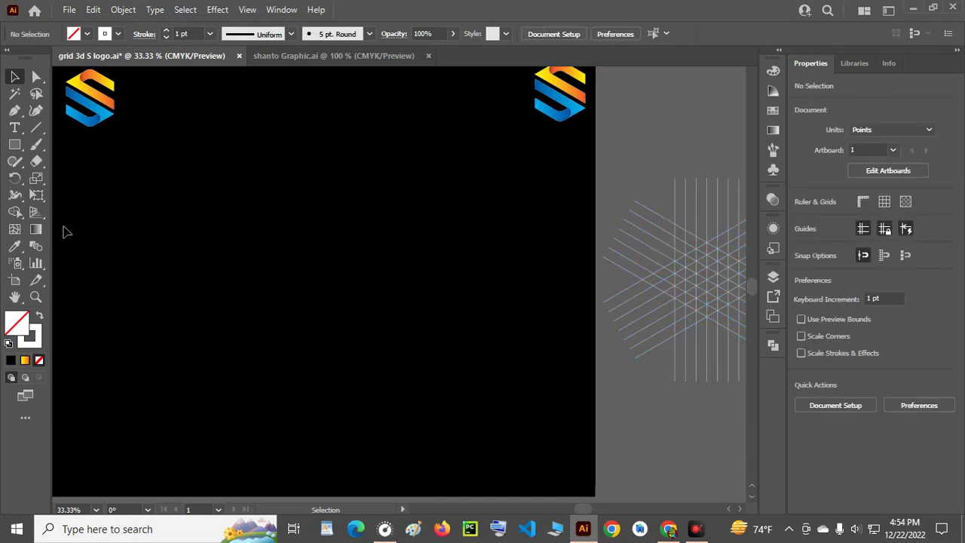
pyautogui.moveTo(282, 265); pyautogui.dragTo(345, 264)
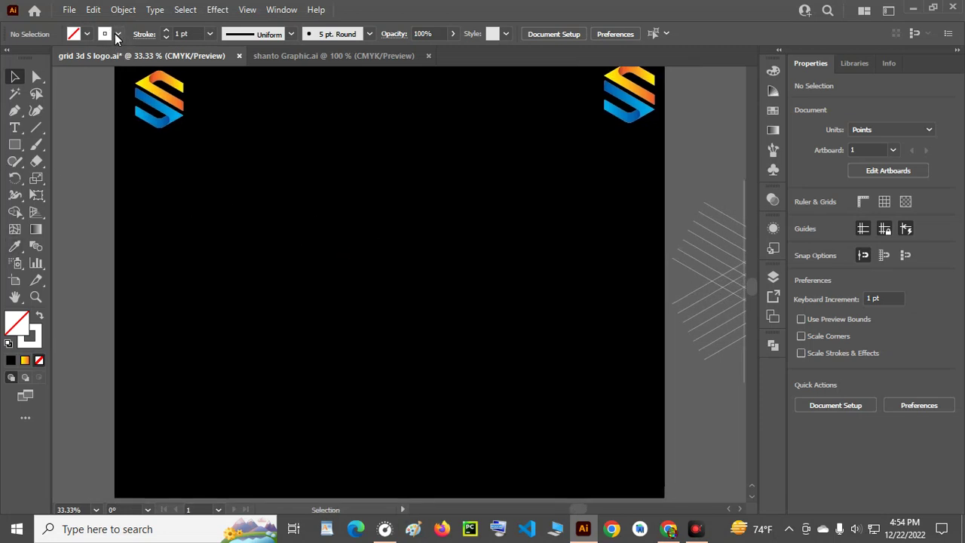
# Draw a long vertical line, repeat copies leftward with Ctrl+D into evenly spaced lines, and select them all
pyautogui.click(36, 127)
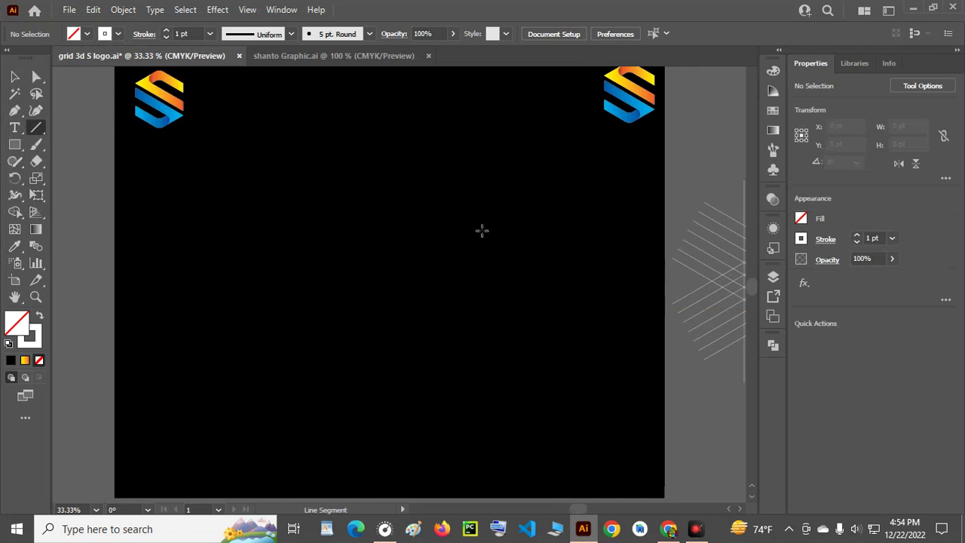
pyautogui.moveTo(475, 160); pyautogui.dragTo(485, 387)
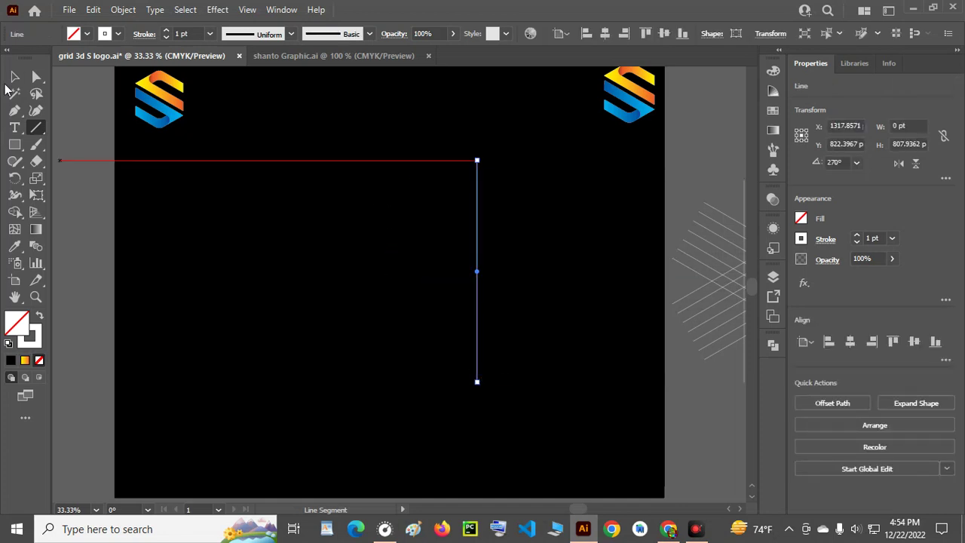
pyautogui.click(10, 77)
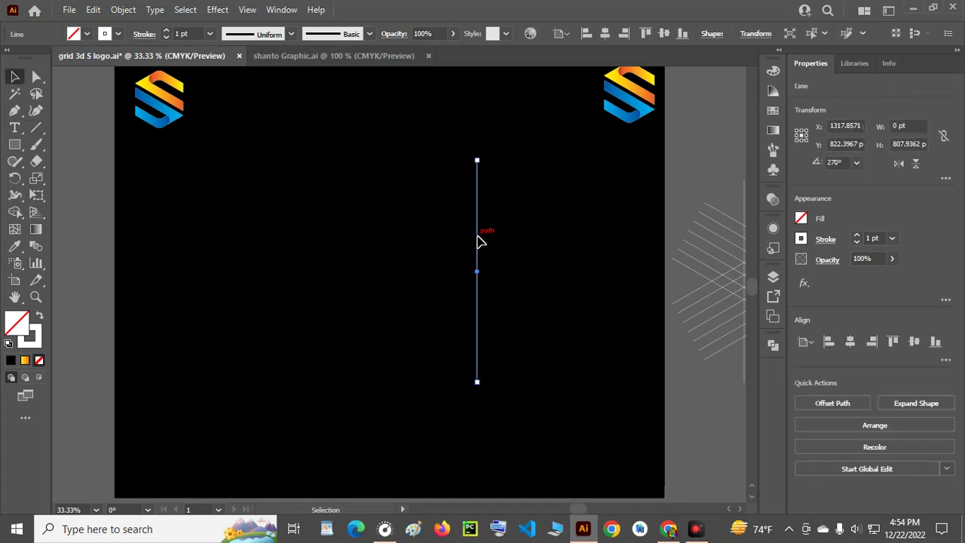
pyautogui.moveTo(477, 240); pyautogui.dragTo(465, 244)
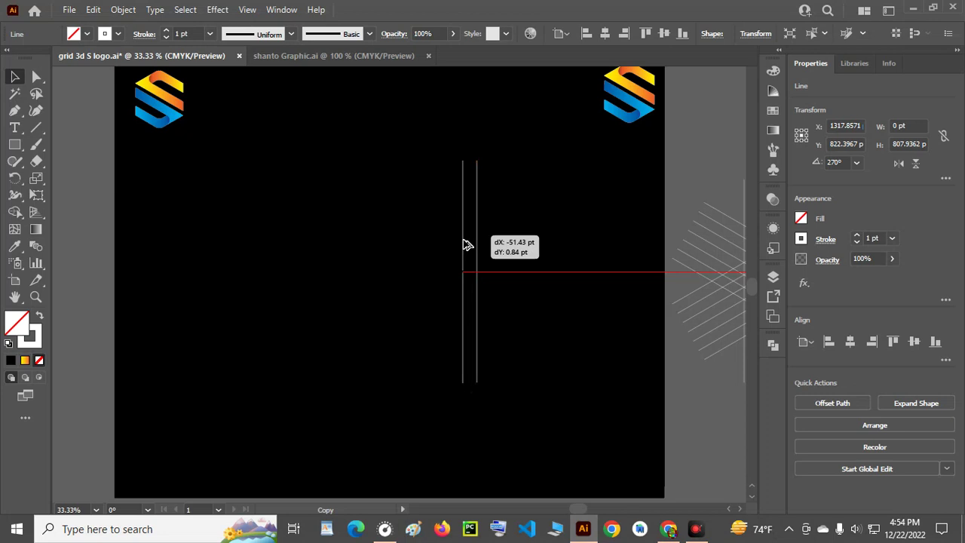
pyautogui.moveTo(465, 244); pyautogui.dragTo(465, 245)
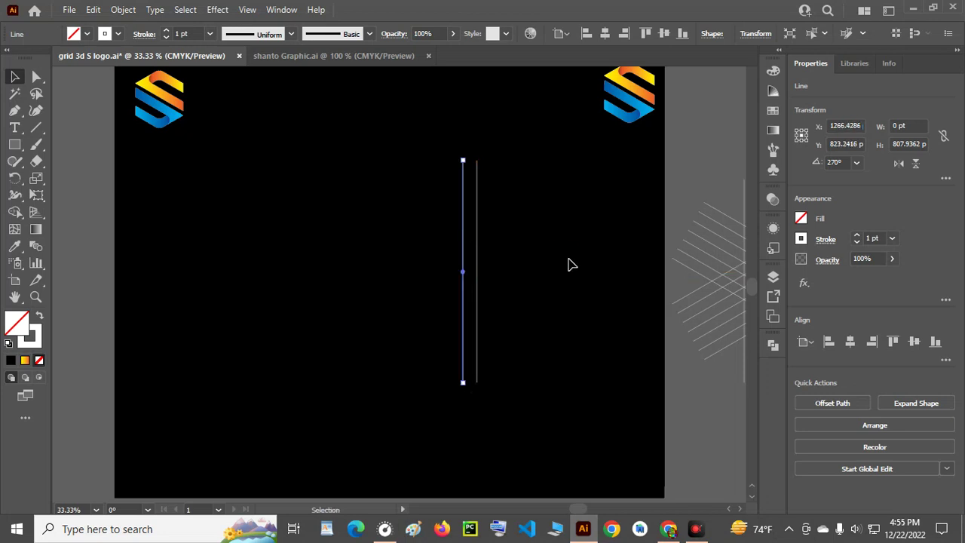
pyautogui.press('ctrl')
pyautogui.hotkey('ctrl', 'd')
pyautogui.hotkey('ctrl', 'd')
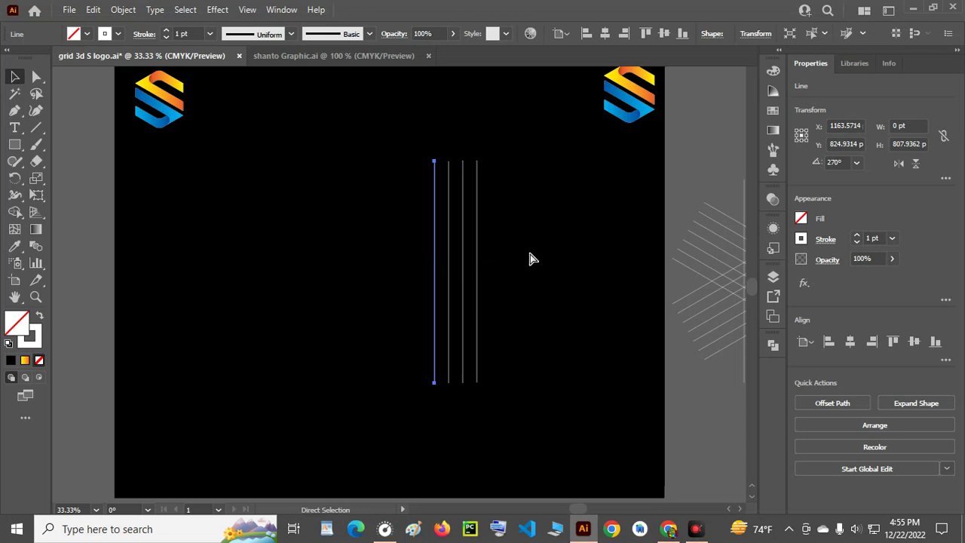
pyautogui.hotkey('ctrl', 'd')
pyautogui.hotkey('ctrl', 'd')
pyautogui.hotkey('ctrl', 'd')
pyautogui.click(541, 205)
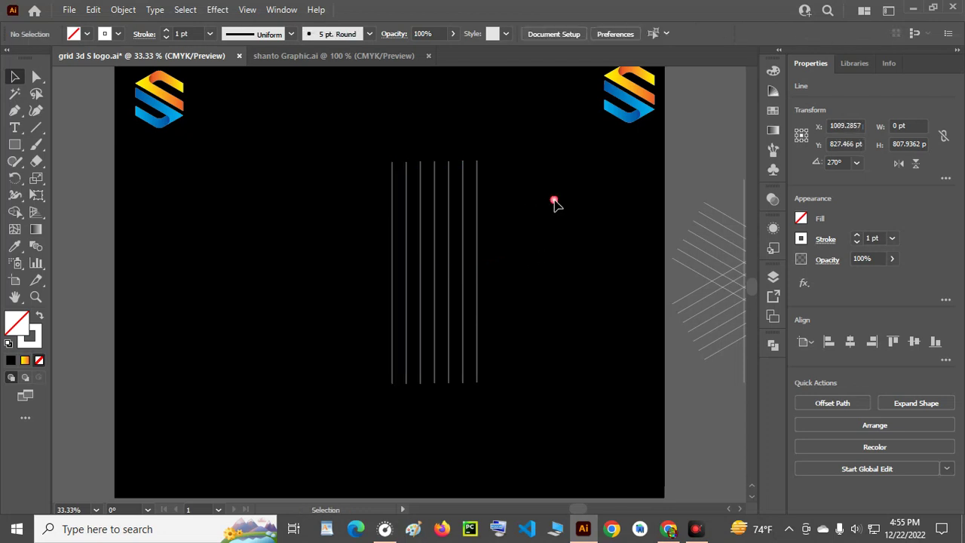
pyautogui.moveTo(357, 144); pyautogui.dragTo(499, 349)
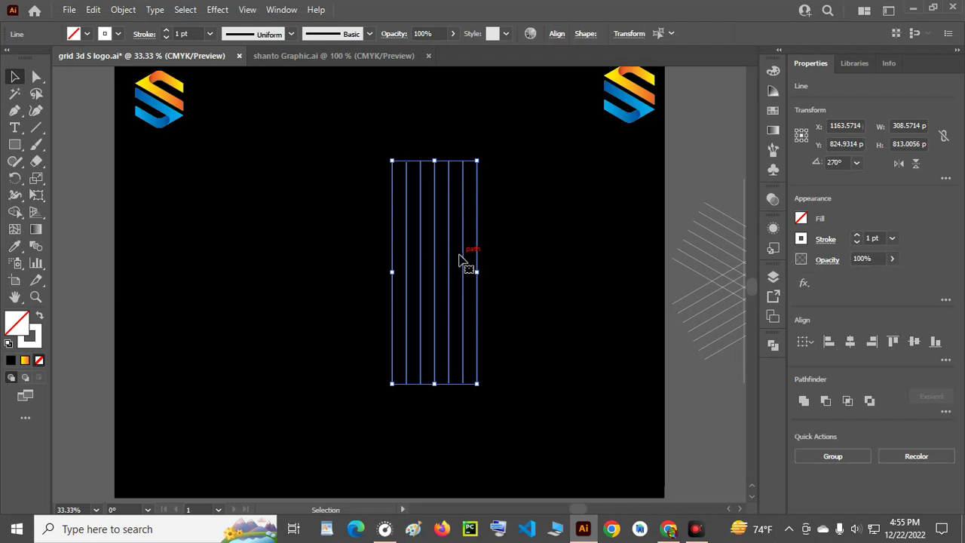
# Reflect a copy of the vertical lines at an 85° angle to form the first diagonal set
pyautogui.rightClick(427, 258)
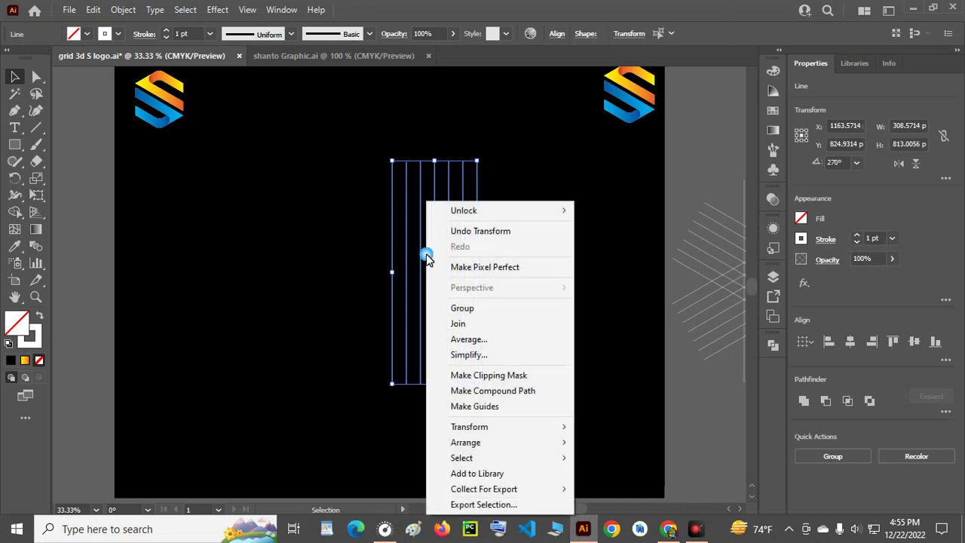
pyautogui.moveTo(469, 426)
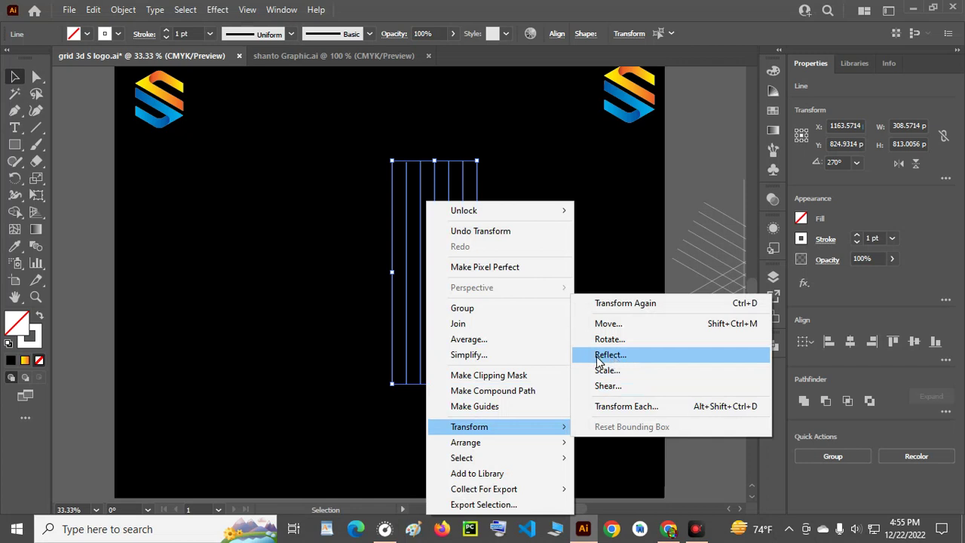
pyautogui.click(605, 362)
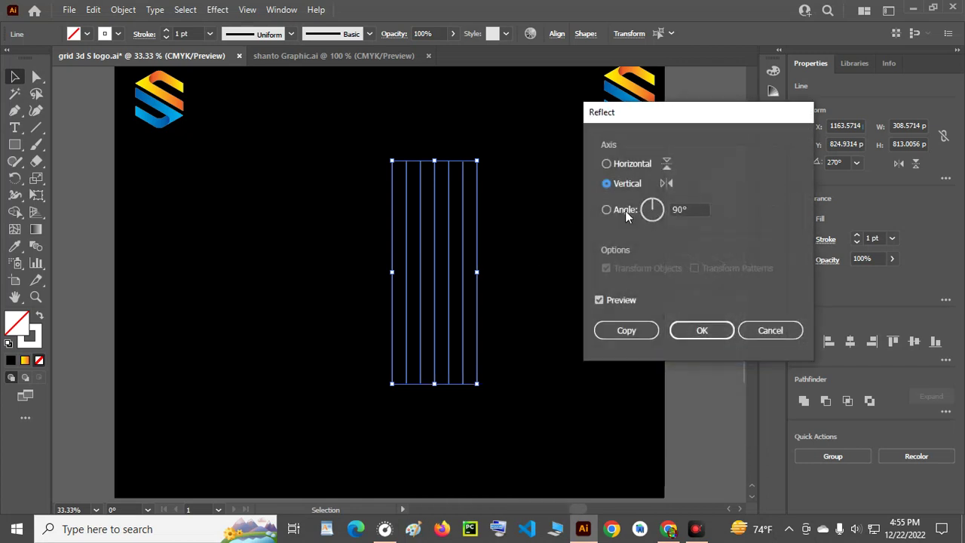
pyautogui.click(606, 210)
pyautogui.click(681, 210)
pyautogui.write('85')
pyautogui.scroll(5, 682, 214)
pyautogui.scroll(5, 683, 214)
pyautogui.scroll(5, 682, 214)
pyautogui.scroll(5, 682, 214)
pyautogui.scroll(1, 685, 215)
pyautogui.scroll(1, 684, 214)
pyautogui.scroll(1, 685, 214)
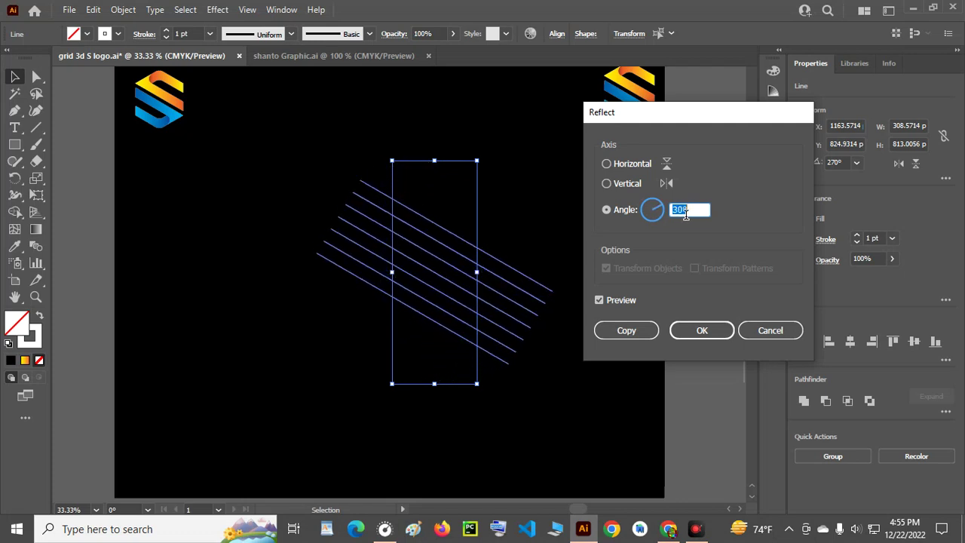
pyautogui.click(628, 332)
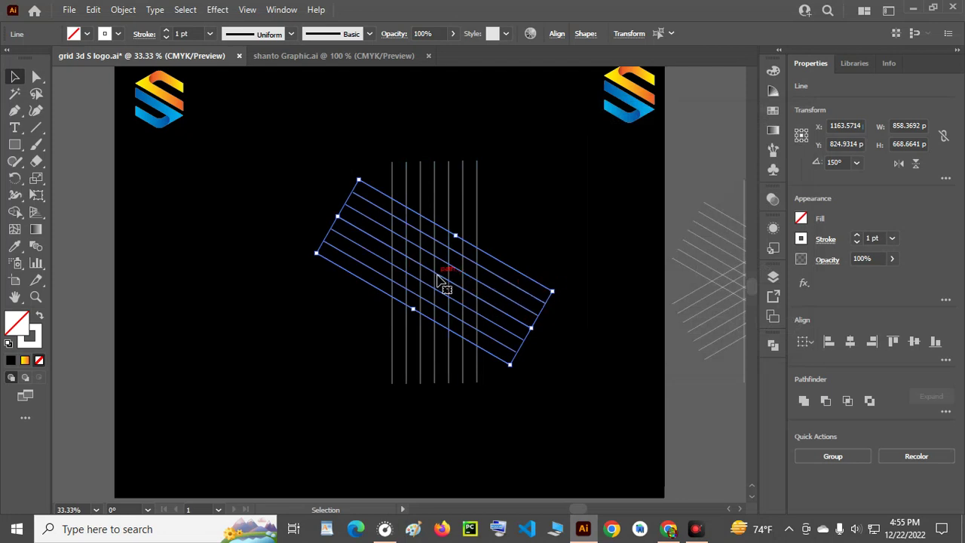
# Reflect a copy of the diagonal lines at a new angle for the mirrored diagonal set, then deselect
pyautogui.rightClick(496, 290)
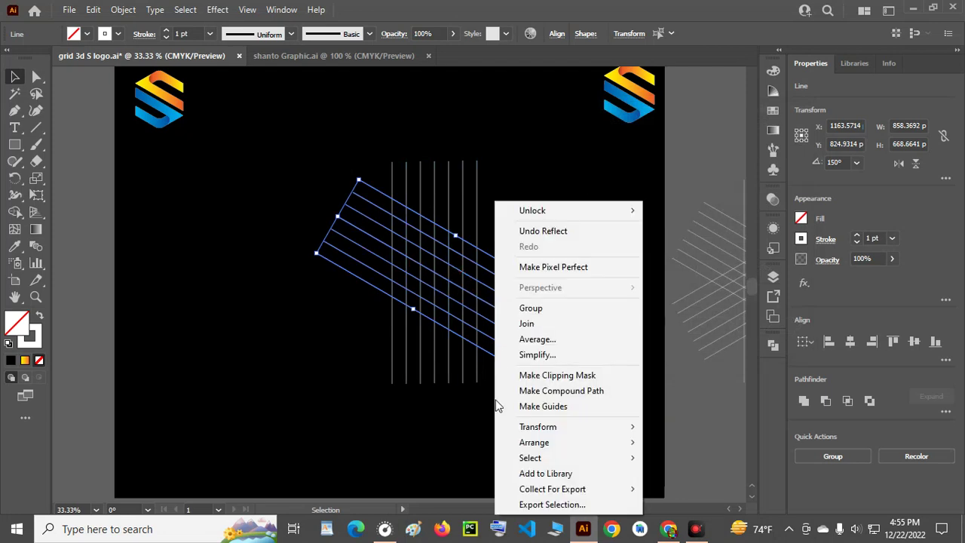
pyautogui.moveTo(538, 427)
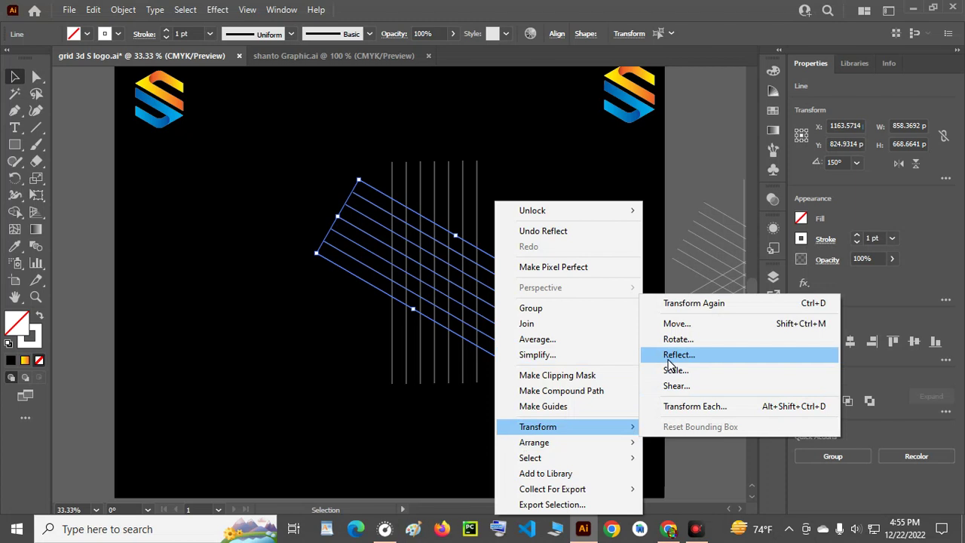
pyautogui.click(670, 355)
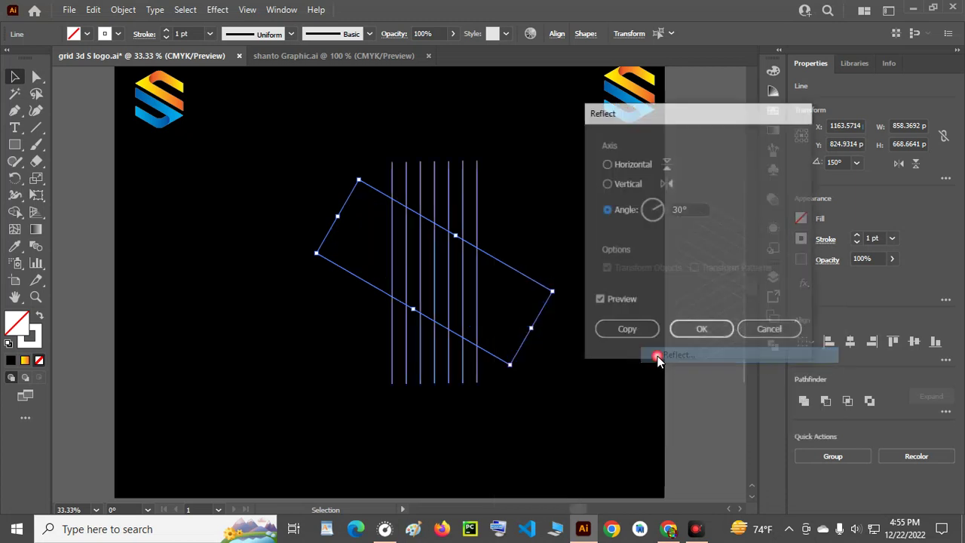
pyautogui.doubleClick(684, 211)
pyautogui.write('22')
pyautogui.press('Tab')
pyautogui.scroll(-6, 686, 219)
pyautogui.scroll(-6, 686, 219)
pyautogui.scroll(-6, 686, 218)
pyautogui.scroll(-5, 686, 219)
pyautogui.scroll(1, 686, 219)
pyautogui.scroll(1, 686, 218)
pyautogui.scroll(1, 686, 218)
pyautogui.scroll(1, 686, 219)
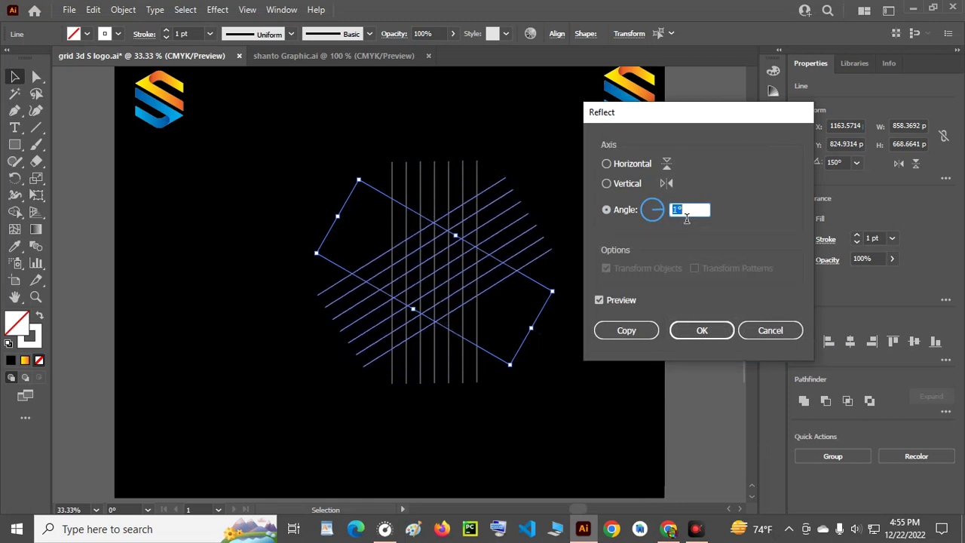
pyautogui.scroll(-1, 686, 219)
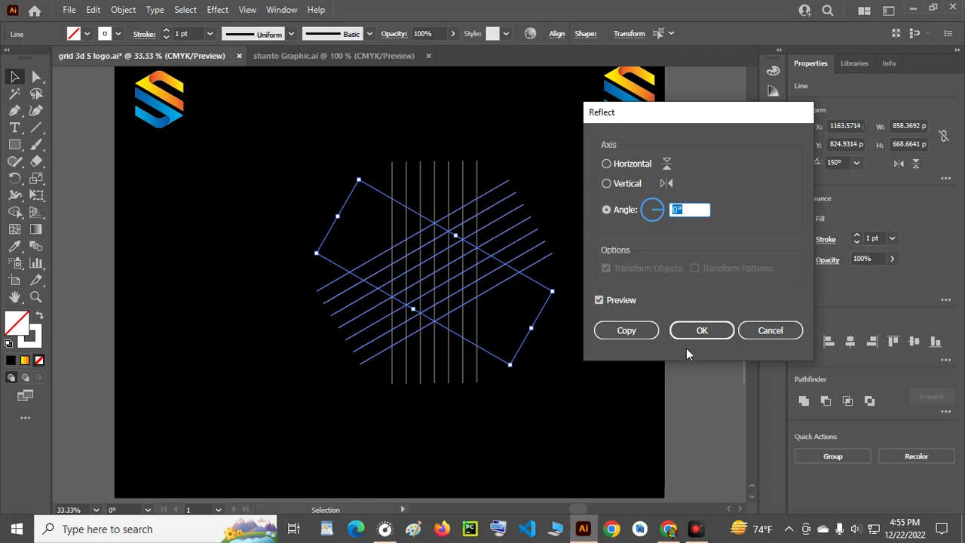
pyautogui.click(625, 331)
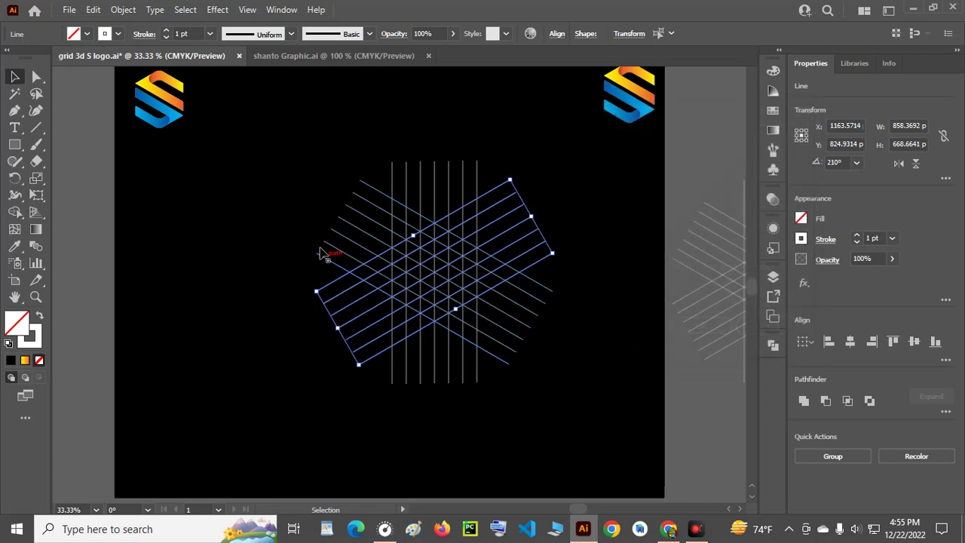
pyautogui.click(592, 210)
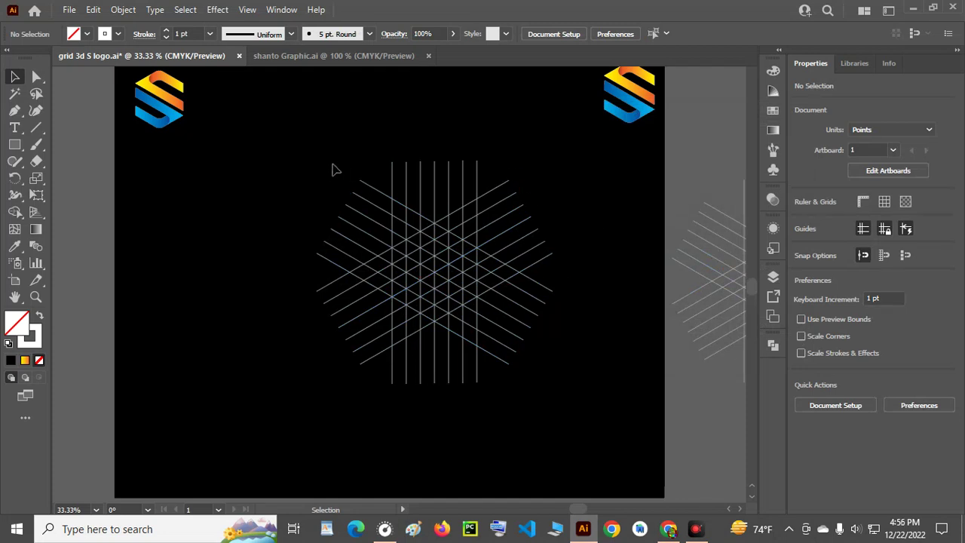
# Select every grid line and set its stroke colour to none
pyautogui.moveTo(307, 160); pyautogui.dragTo(558, 389)
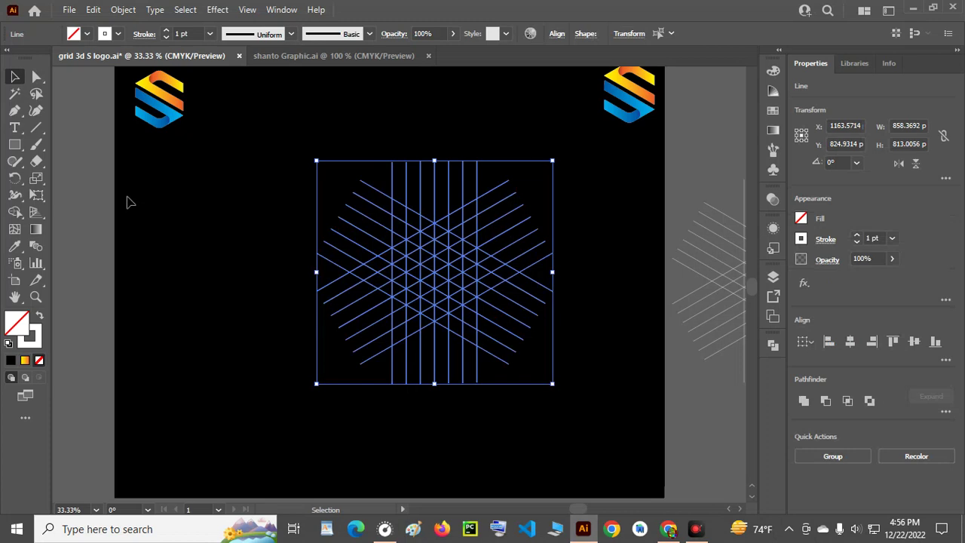
pyautogui.click(107, 31)
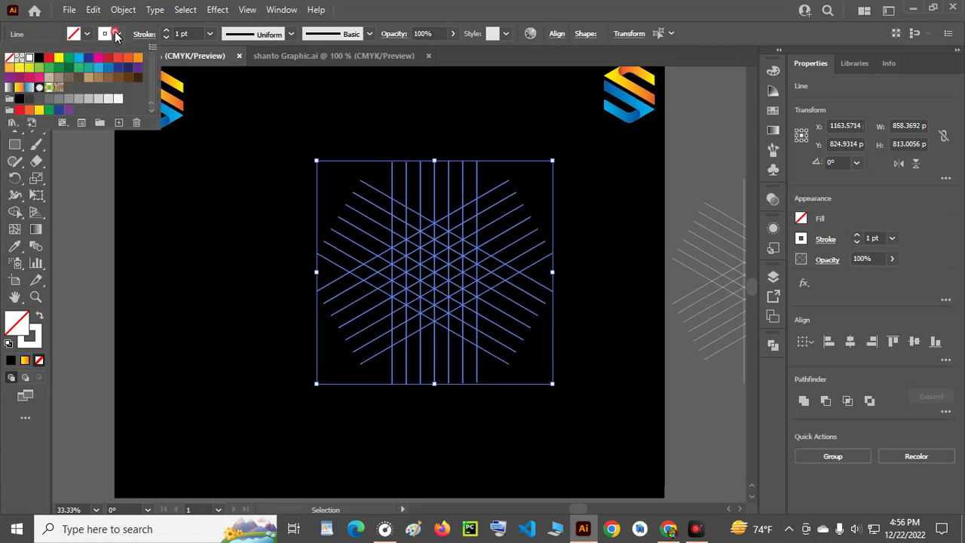
pyautogui.click(11, 58)
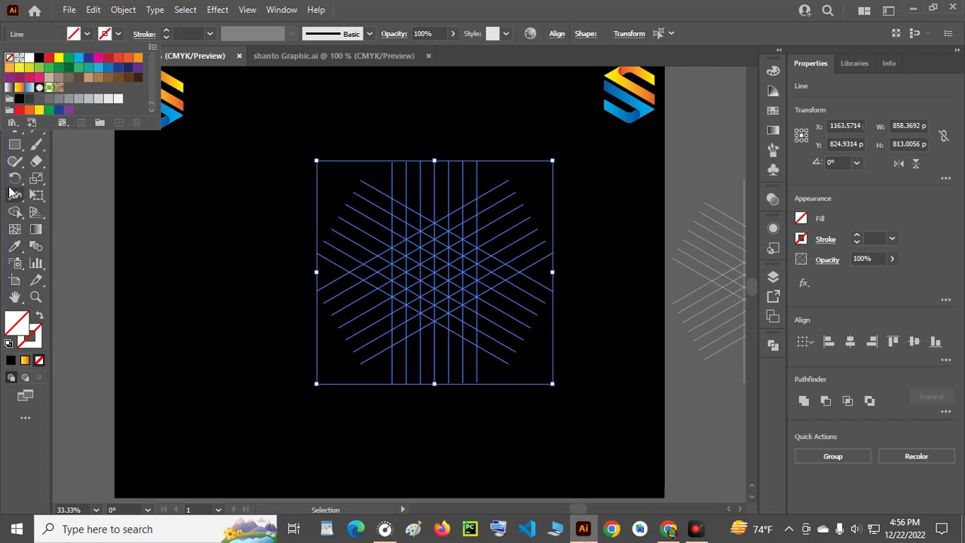
pyautogui.click(85, 34)
pyautogui.click(85, 34)
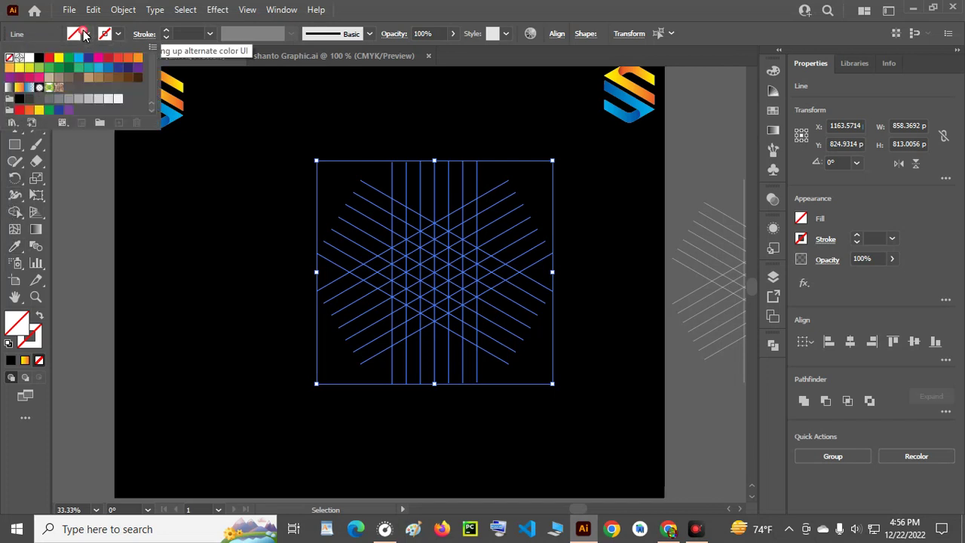
pyautogui.click(405, 6)
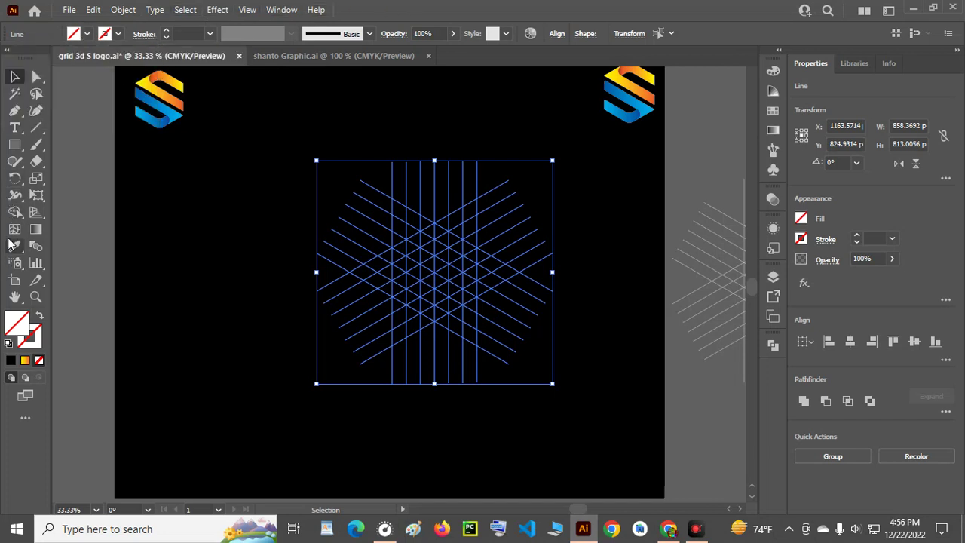
# Choose the Shape Builder tool with white as the fill colour
pyautogui.click(15, 214)
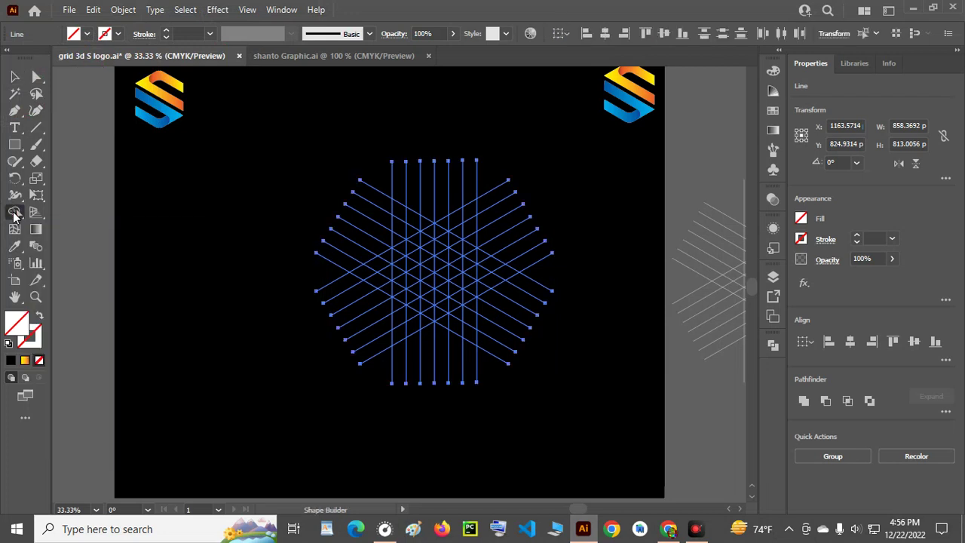
pyautogui.click(87, 34)
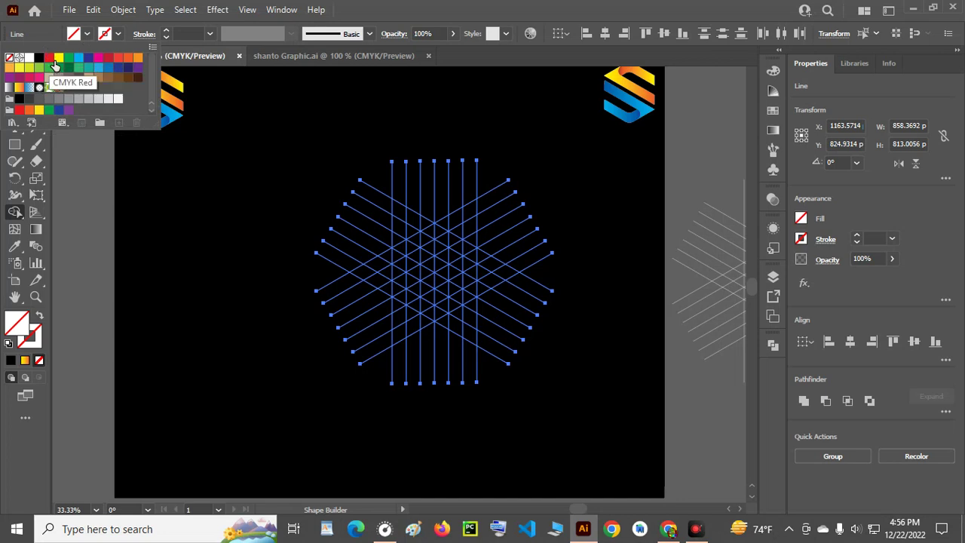
pyautogui.click(30, 60)
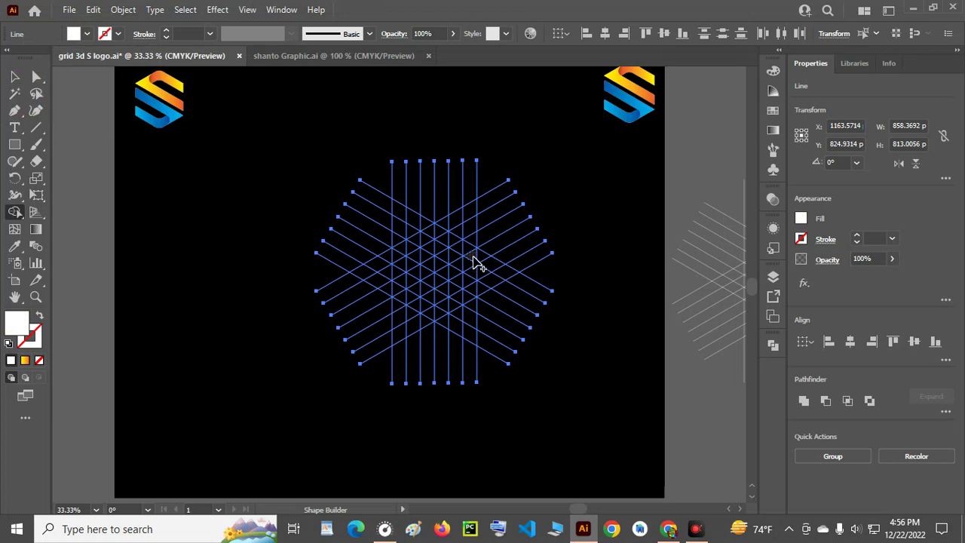
pyautogui.scroll(2, 475, 260)
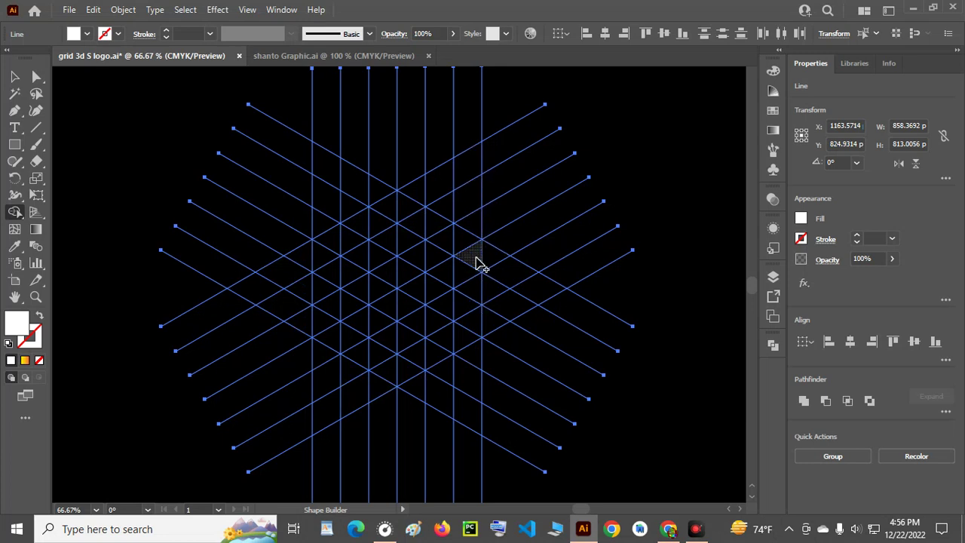
# Shape-build grid cells into a white upper chevron and a white lower diagonal bar
pyautogui.moveTo(477, 263)
pyautogui.mouseDown()
pyautogui.moveTo(402, 213)
pyautogui.moveTo(363, 226)
pyautogui.mouseUp()
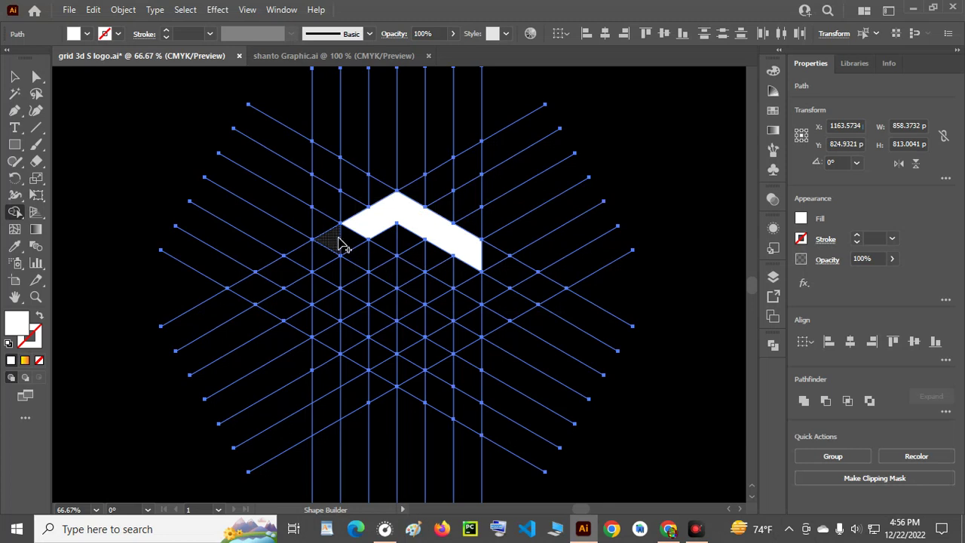
pyautogui.moveTo(340, 246); pyautogui.dragTo(340, 246)
pyautogui.moveTo(358, 256)
pyautogui.mouseDown()
pyautogui.moveTo(475, 323)
pyautogui.moveTo(463, 317)
pyautogui.mouseUp()
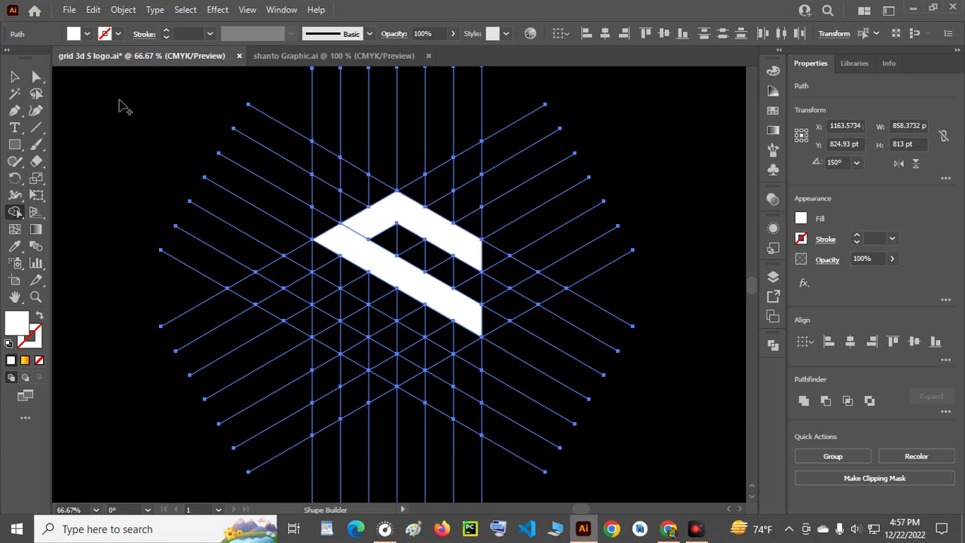
pyautogui.click(15, 76)
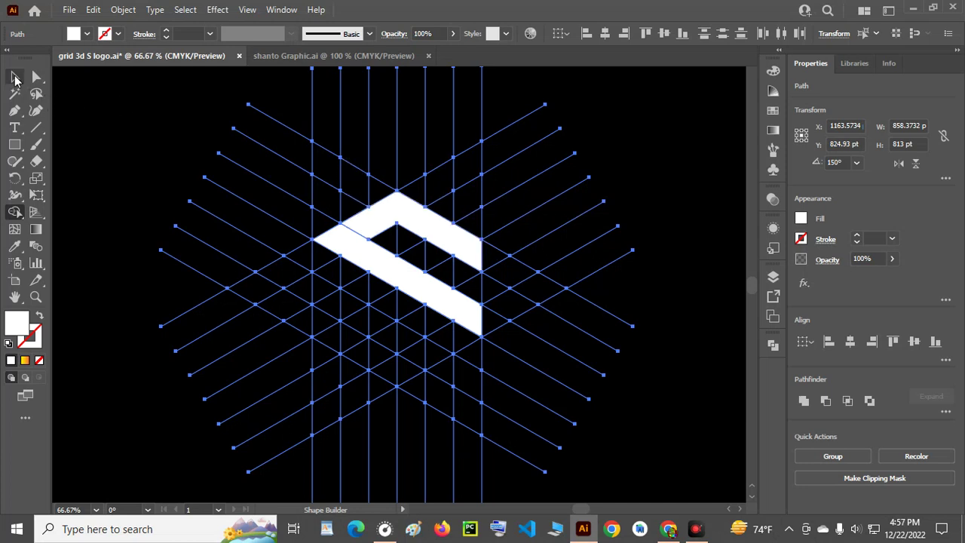
# Select the upper chevron and lower bar and group them together
pyautogui.click(676, 244)
pyautogui.click(418, 242)
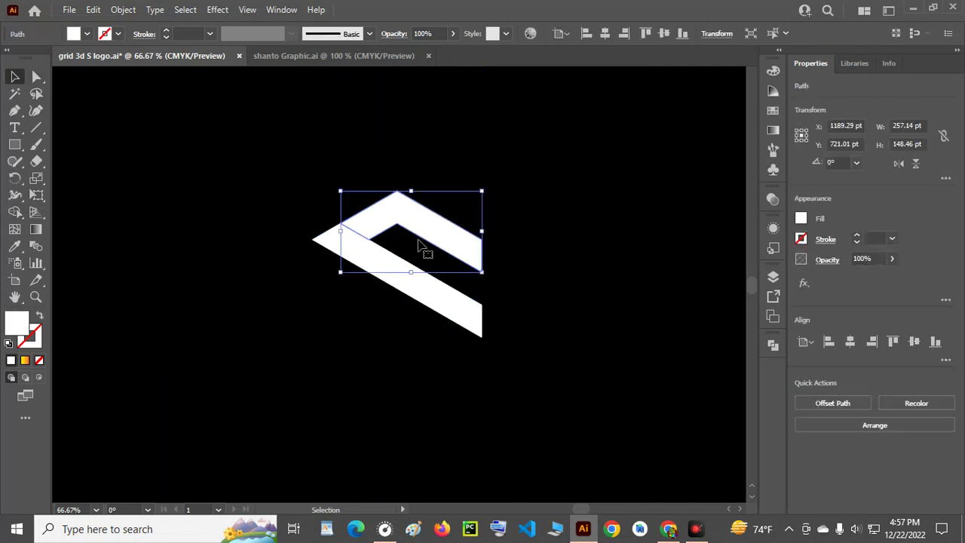
pyautogui.keyDown('shift'); pyautogui.click(439, 289); pyautogui.keyUp('shift')
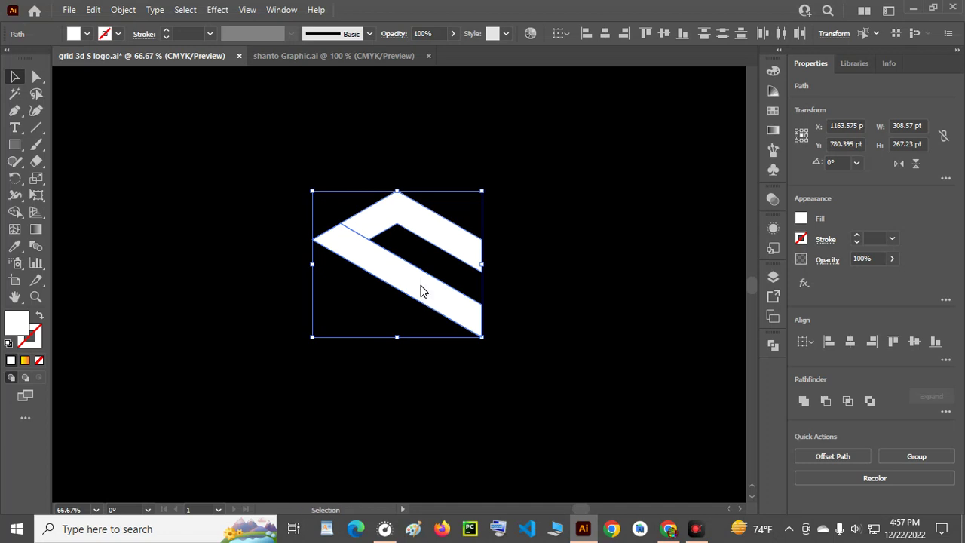
pyautogui.rightClick(422, 291)
pyautogui.click(456, 309)
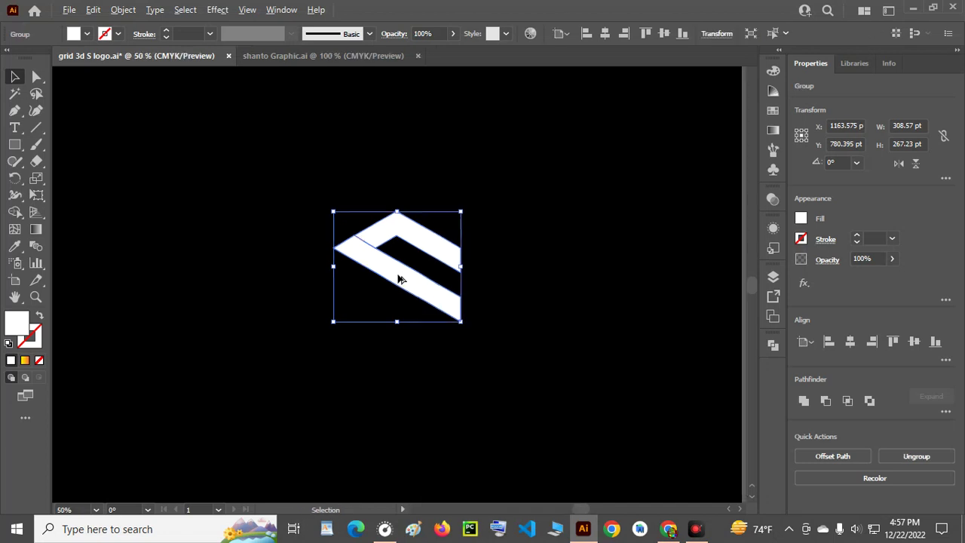
# Move the white group to the artboard's top, delete all grid lines, and reposition the shape
pyautogui.scroll(-1, 398, 280)
pyautogui.scroll(-2, 398, 280)
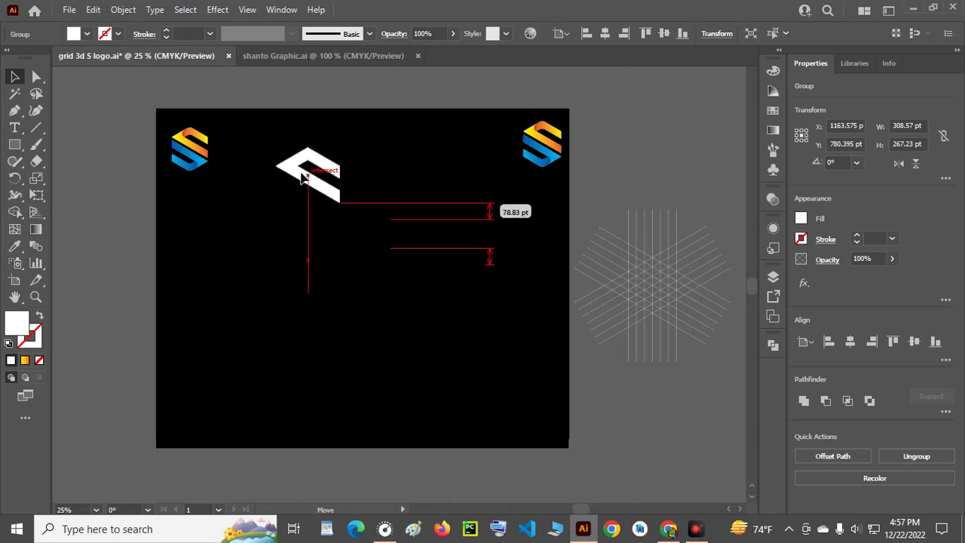
pyautogui.moveTo(398, 280); pyautogui.dragTo(278, 147)
pyautogui.moveTo(276, 206); pyautogui.dragTo(503, 395)
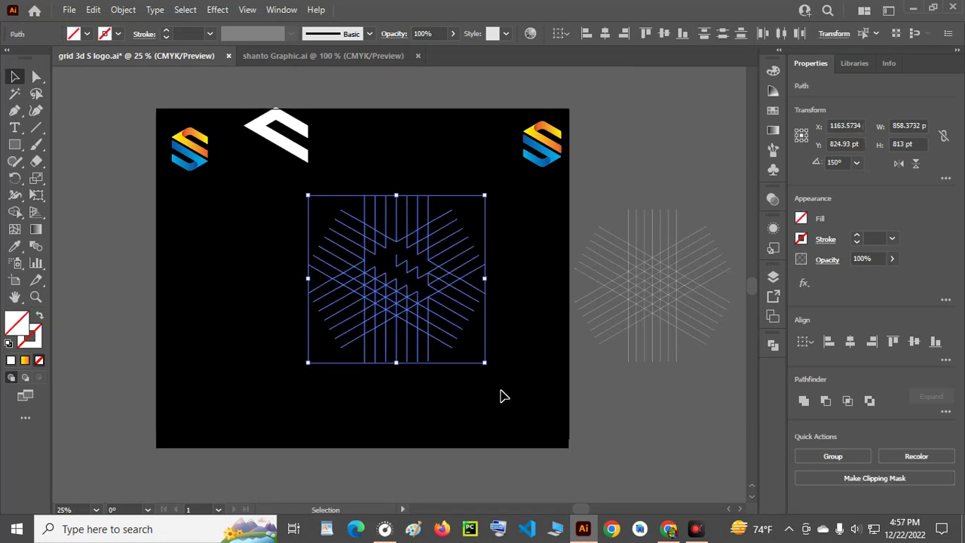
pyautogui.press('Delete')
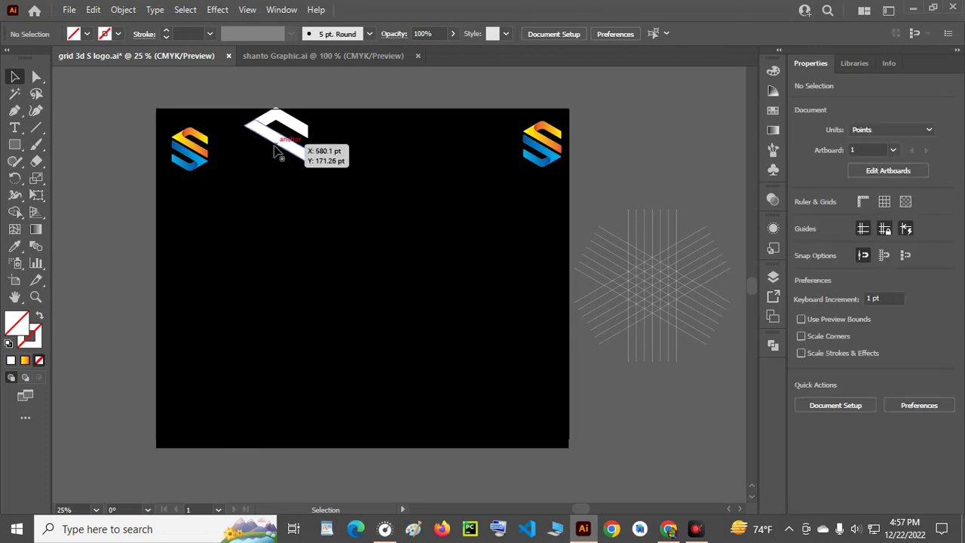
pyautogui.moveTo(277, 150); pyautogui.dragTo(334, 298)
# Centre the white S group, ungroup the two pieces, and scale them larger
pyautogui.click(377, 219)
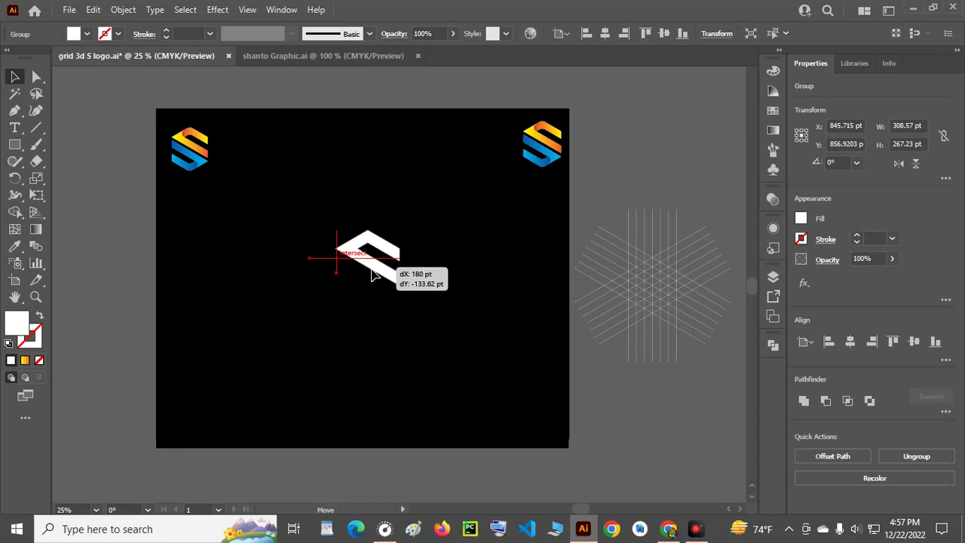
pyautogui.moveTo(334, 299); pyautogui.dragTo(365, 283)
pyautogui.rightClick(362, 221)
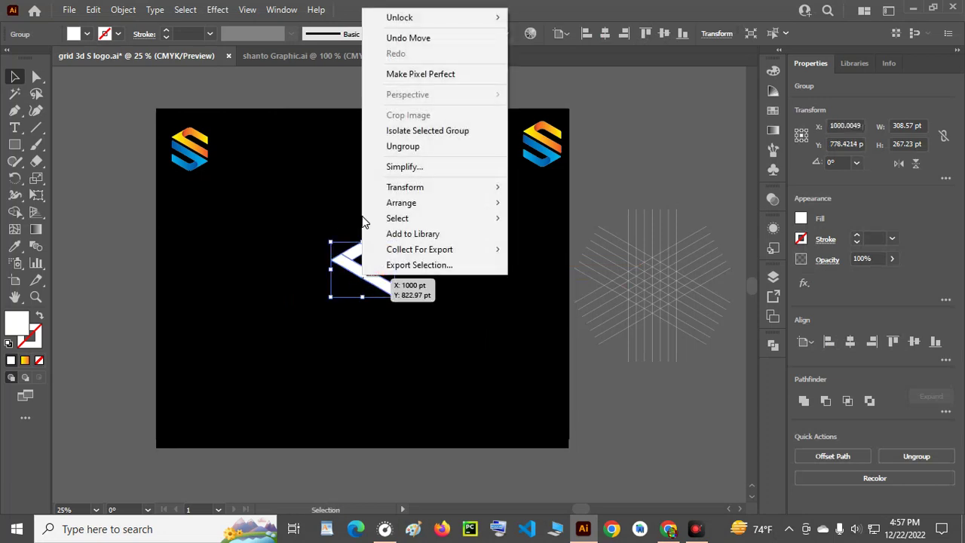
pyautogui.click(403, 146)
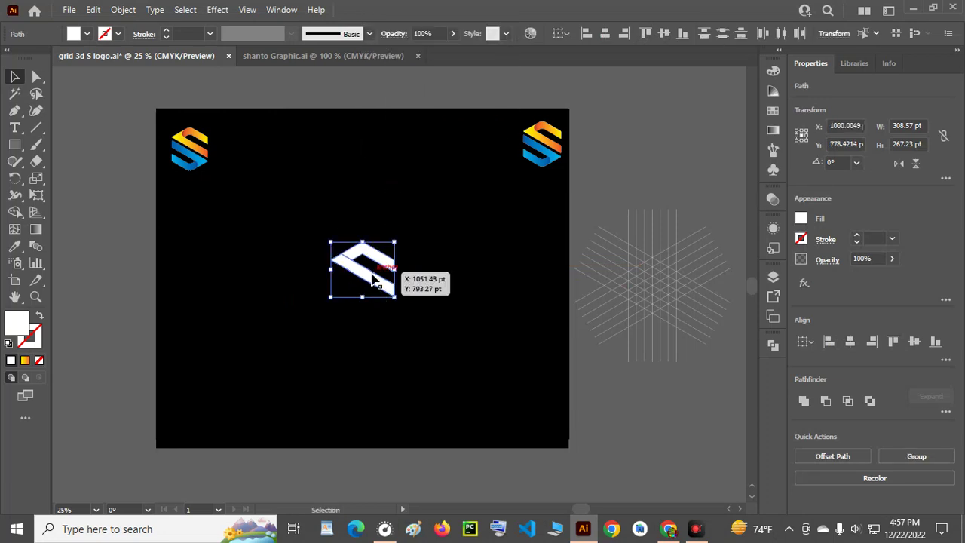
pyautogui.moveTo(374, 279)
pyautogui.mouseDown()
pyautogui.moveTo(401, 272)
pyautogui.moveTo(476, 295)
pyautogui.mouseUp()
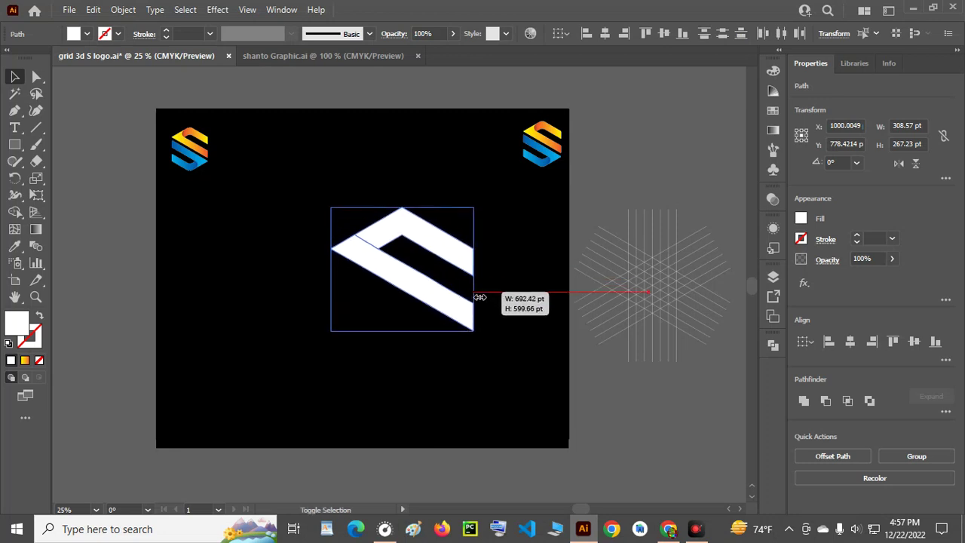
# Select only the upper chevron, ready for editing its anchor points and corners
pyautogui.keyDown('shift'); pyautogui.click(404, 290); pyautogui.keyUp('shift')
pyautogui.keyDown('shift'); pyautogui.click(430, 301); pyautogui.keyUp('shift')
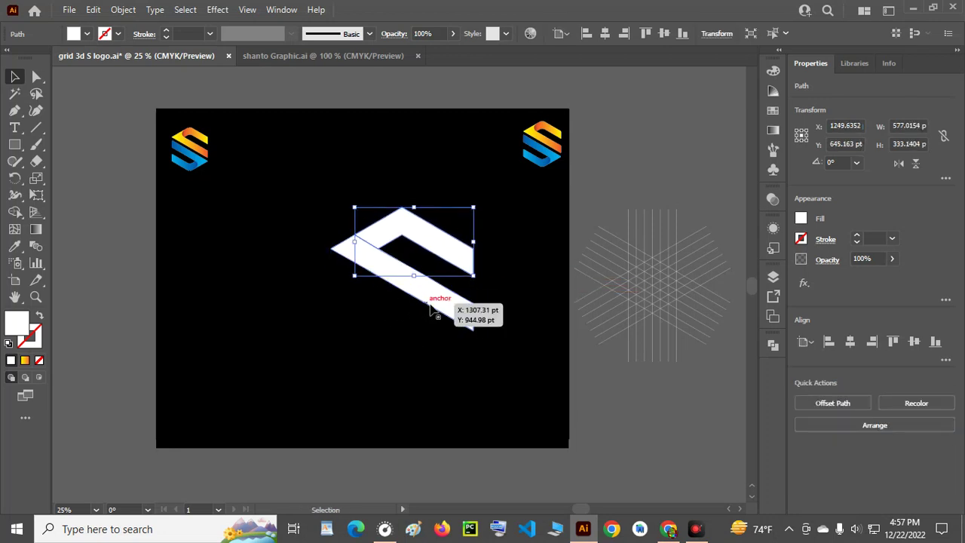
pyautogui.moveTo(443, 304); pyautogui.dragTo(427, 305)
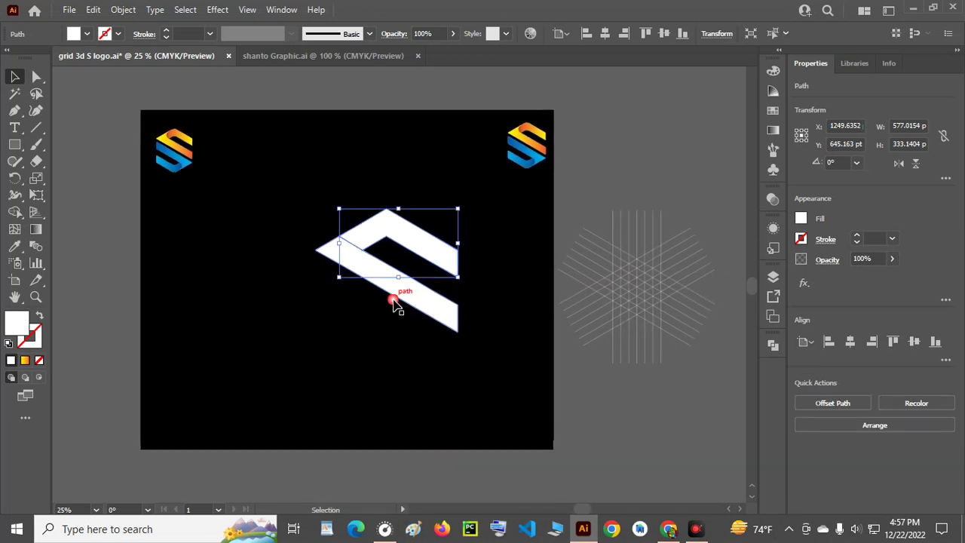
pyautogui.scroll(2, 394, 302)
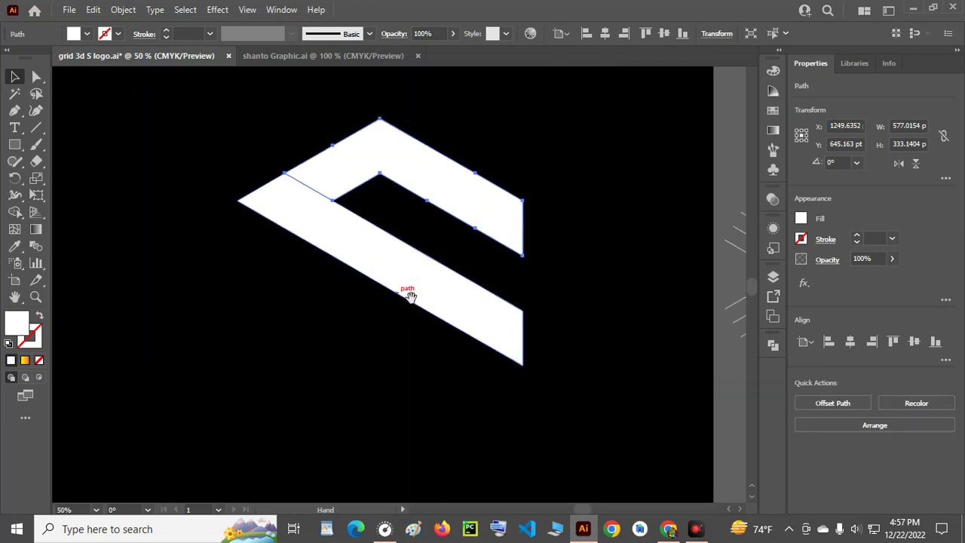
pyautogui.click(593, 294)
pyautogui.scroll(1, 370, 274)
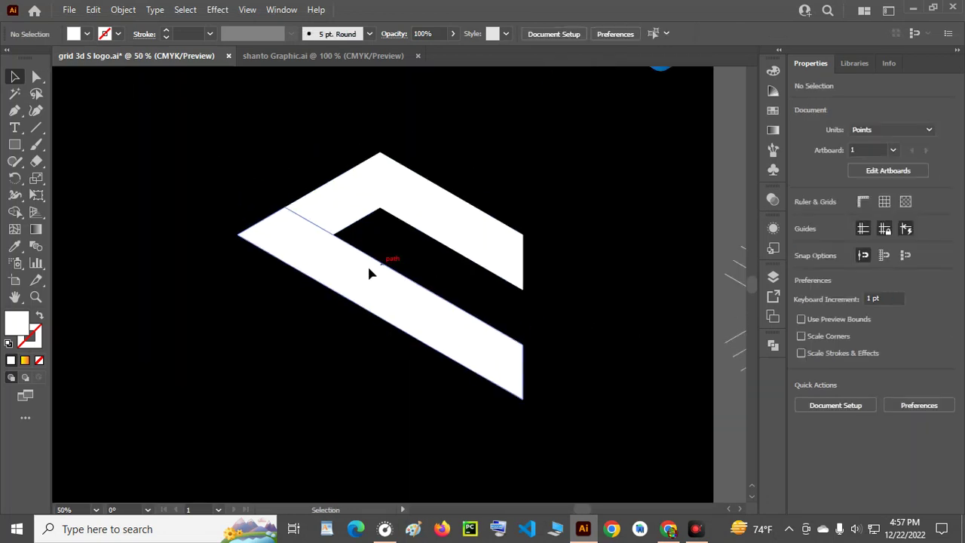
pyautogui.scroll(1, 375, 243)
pyautogui.click(386, 225)
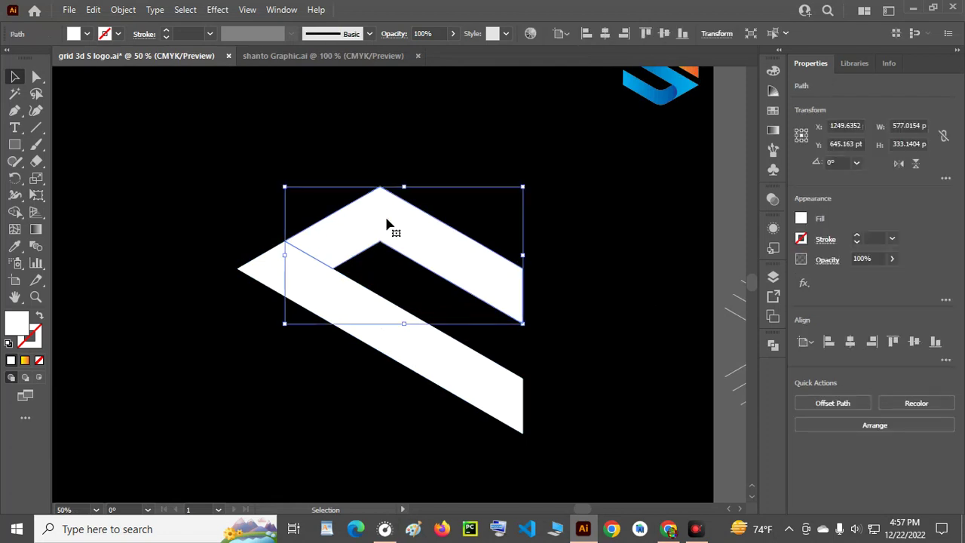
pyautogui.press('a')
pyautogui.press('ctrl')
pyautogui.press('v')
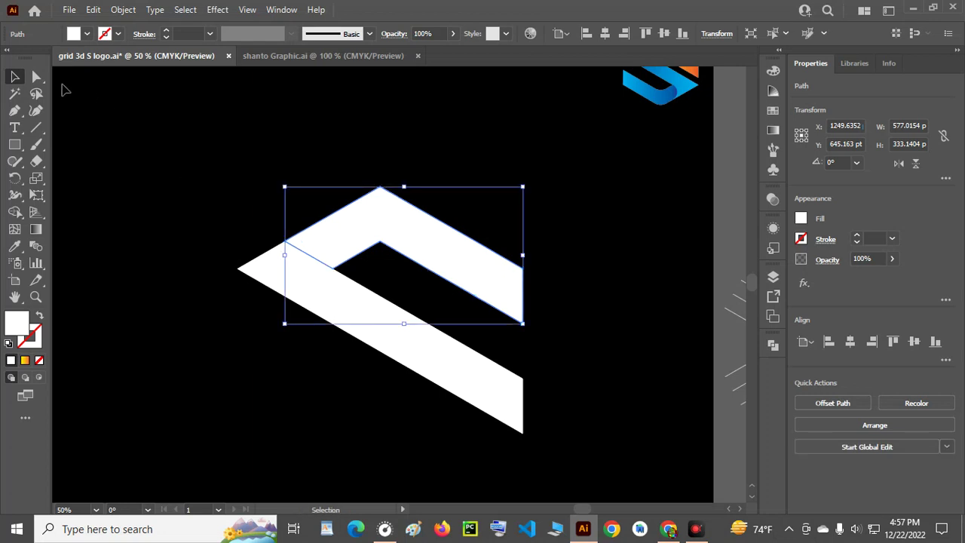
pyautogui.click(36, 77)
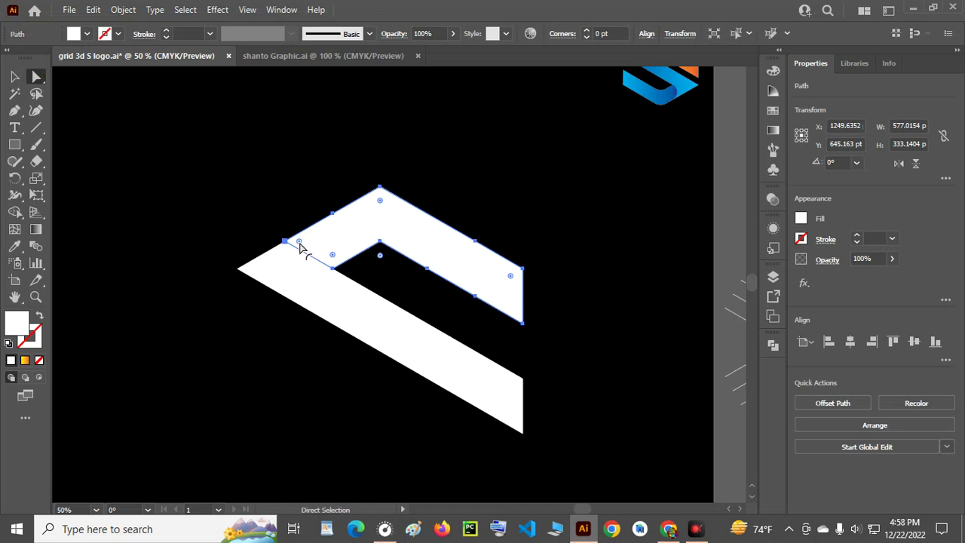
# Round only the chevron's left bend to about 76.93 pt radius, then reselect both shapes
pyautogui.moveTo(299, 243); pyautogui.dragTo(356, 263)
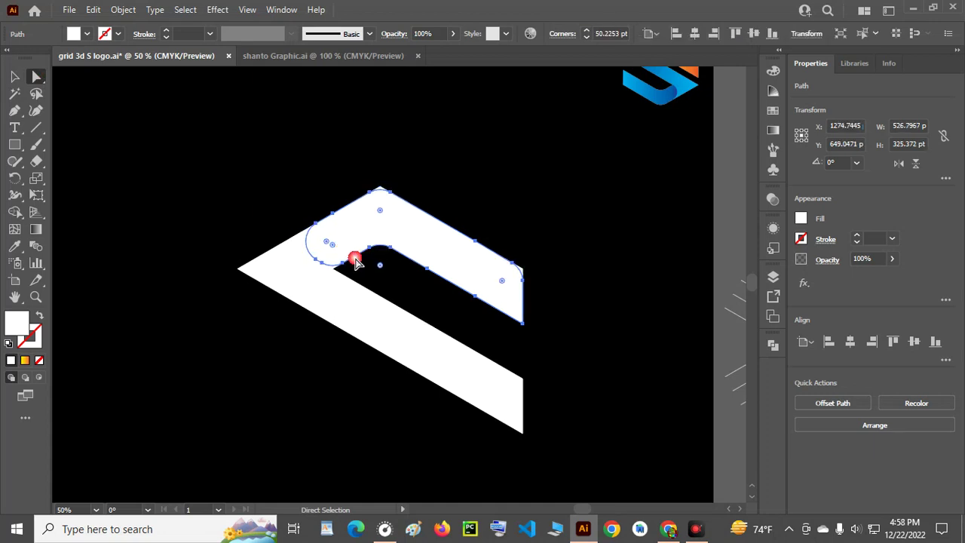
pyautogui.hotkey('ctrl', 'z')
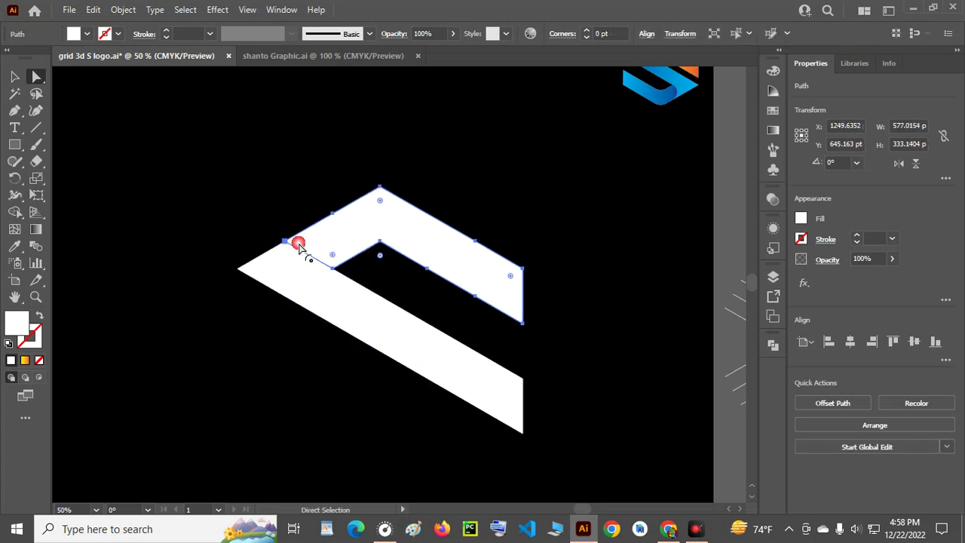
pyautogui.moveTo(299, 245)
pyautogui.mouseDown()
pyautogui.moveTo(356, 242)
pyautogui.moveTo(413, 297)
pyautogui.mouseUp()
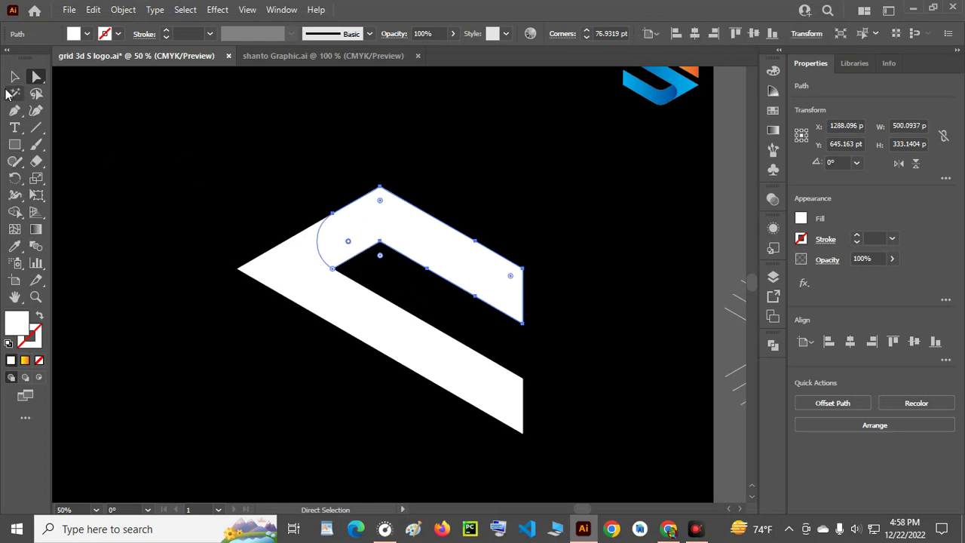
pyautogui.click(14, 76)
pyautogui.keyDown('shift'); pyautogui.click(487, 403); pyautogui.keyUp('shift')
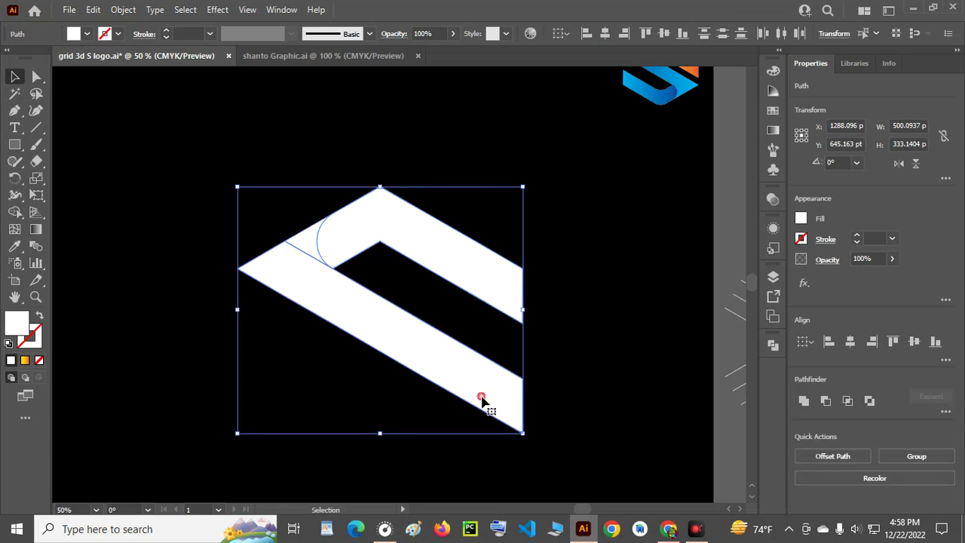
# Shape-build the lower band and left wedge into one white shape about 692.42 × 599.66 pt
pyautogui.click(14, 212)
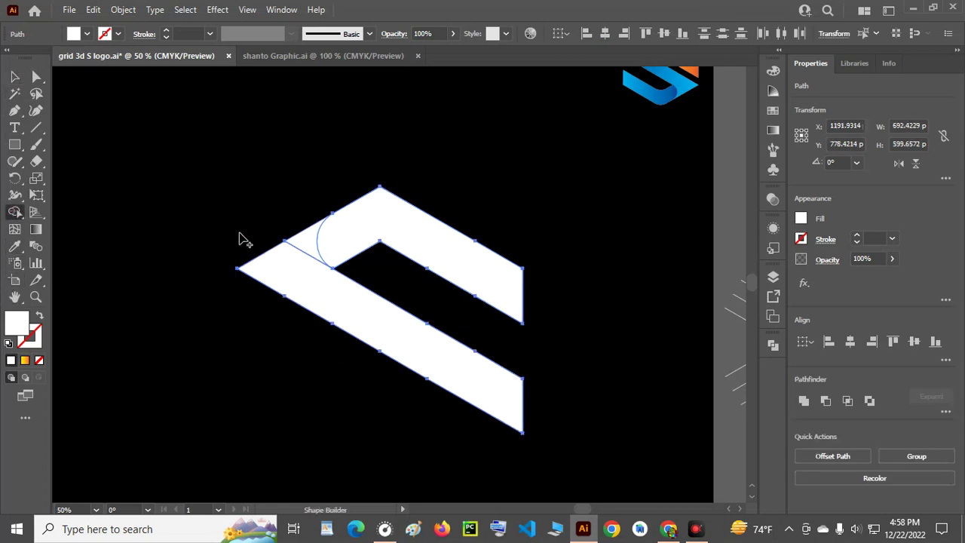
pyautogui.moveTo(284, 262); pyautogui.dragTo(315, 247)
pyautogui.click(385, 218)
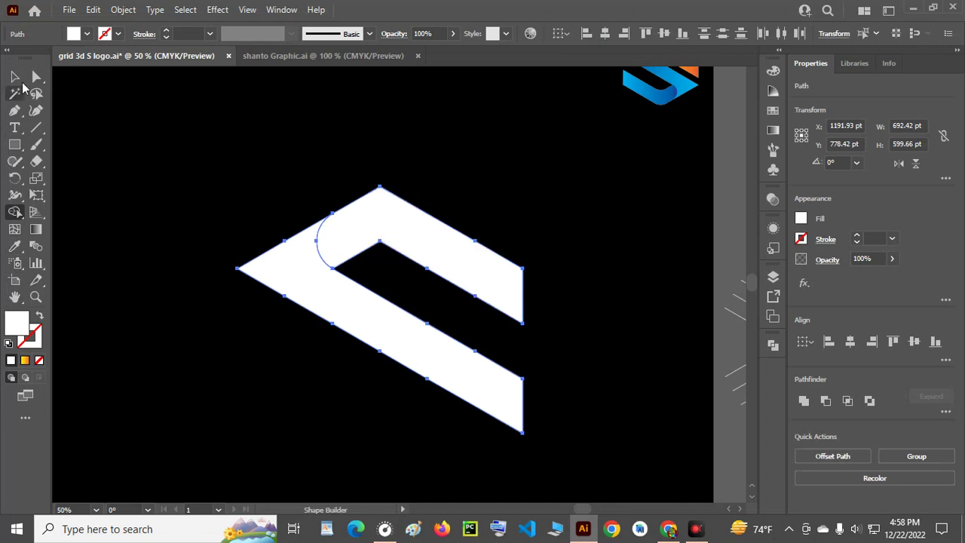
pyautogui.click(15, 77)
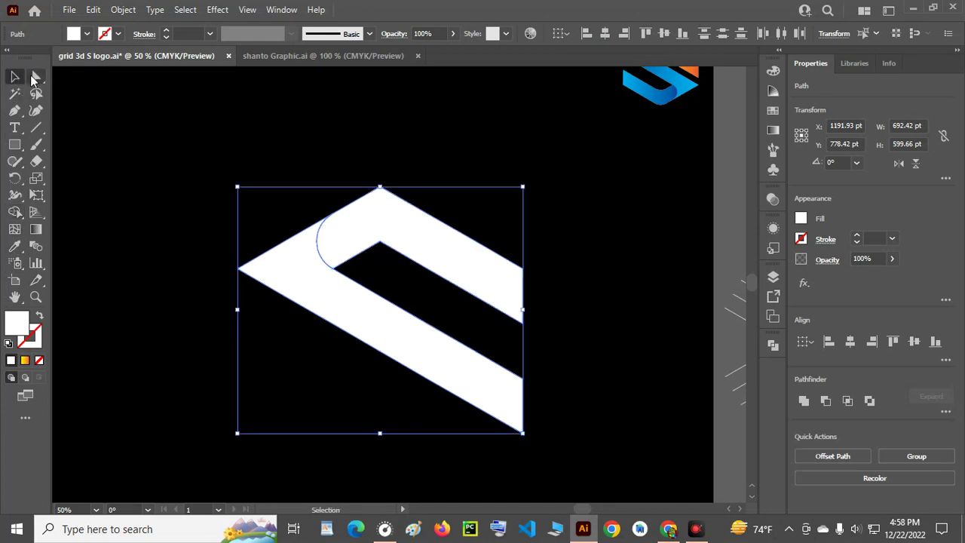
pyautogui.click(35, 77)
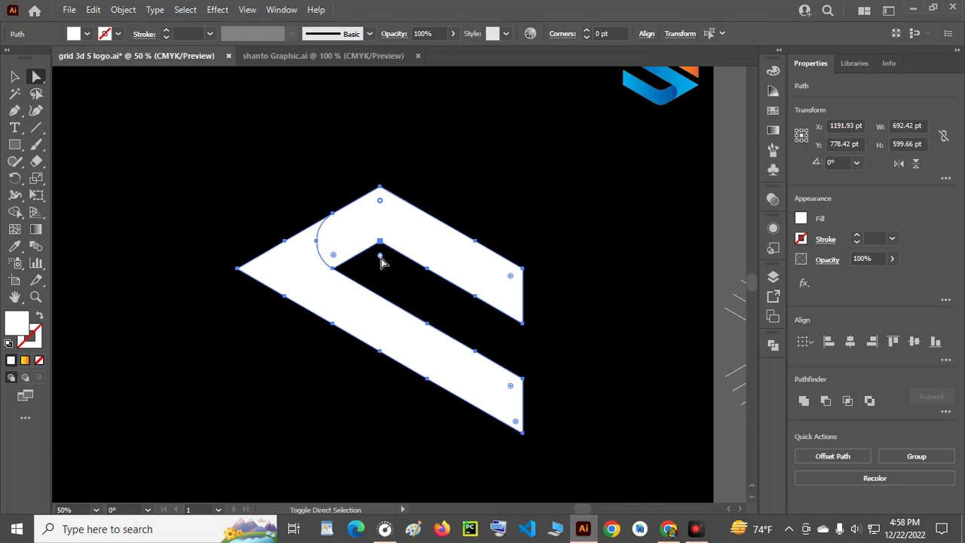
# Round the top peak and inner notch to a 113.84 pt corner radius, then reselect the shape
pyautogui.moveTo(381, 261); pyautogui.dragTo(385, 300)
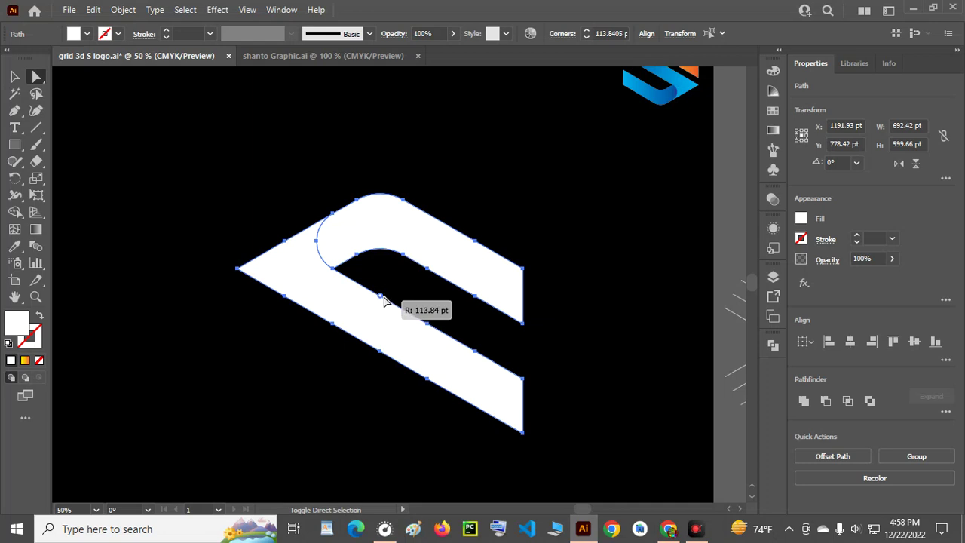
pyautogui.moveTo(384, 301); pyautogui.dragTo(385, 302)
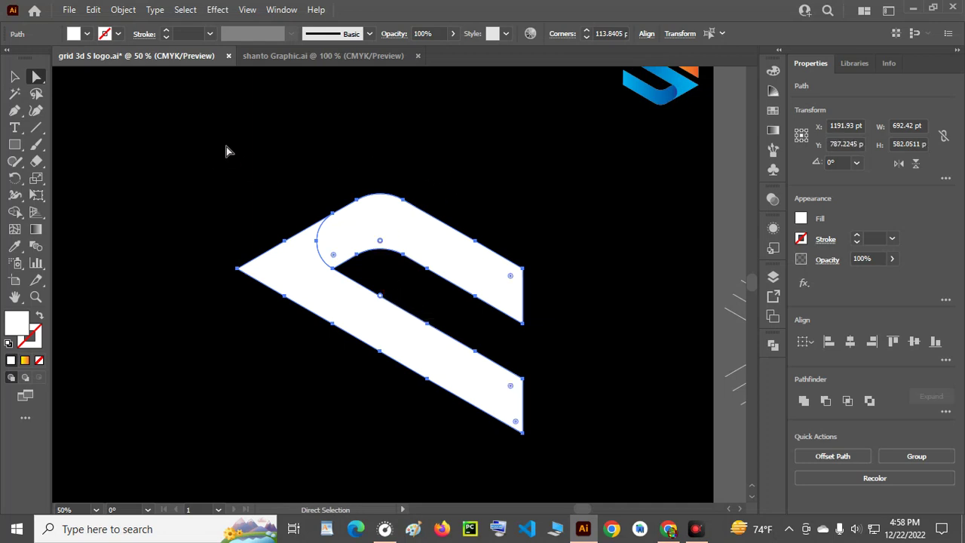
pyautogui.click(14, 76)
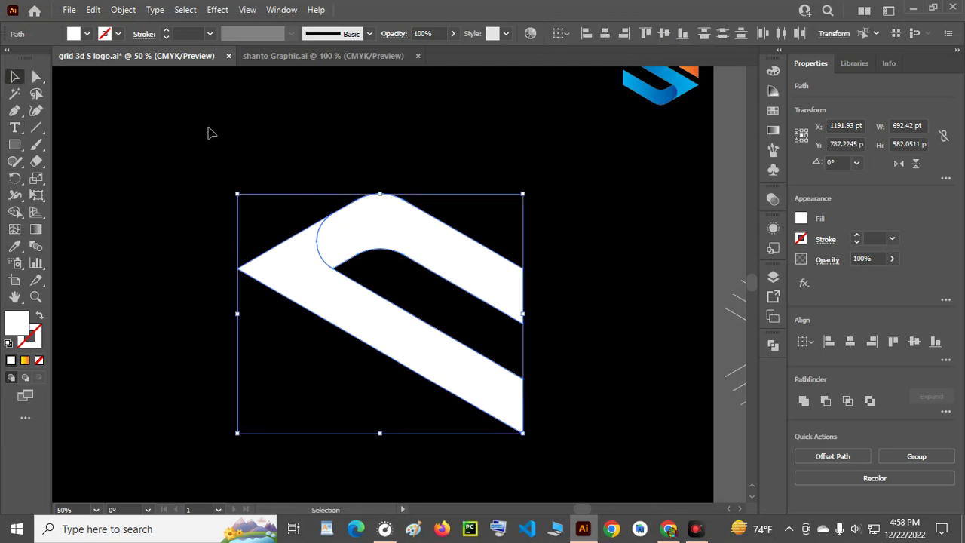
pyautogui.click(276, 131)
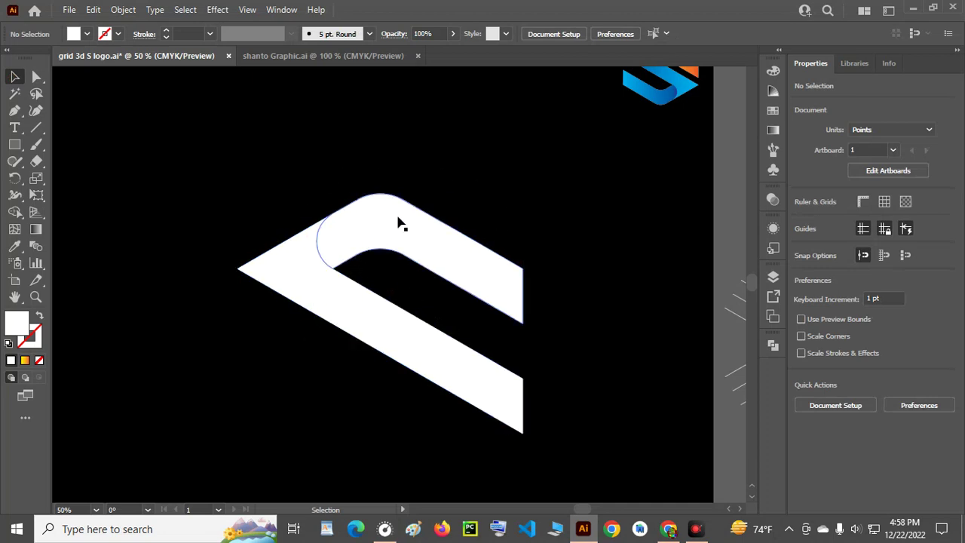
pyautogui.scroll(-1, 397, 219)
pyautogui.moveTo(243, 148); pyautogui.dragTo(507, 343)
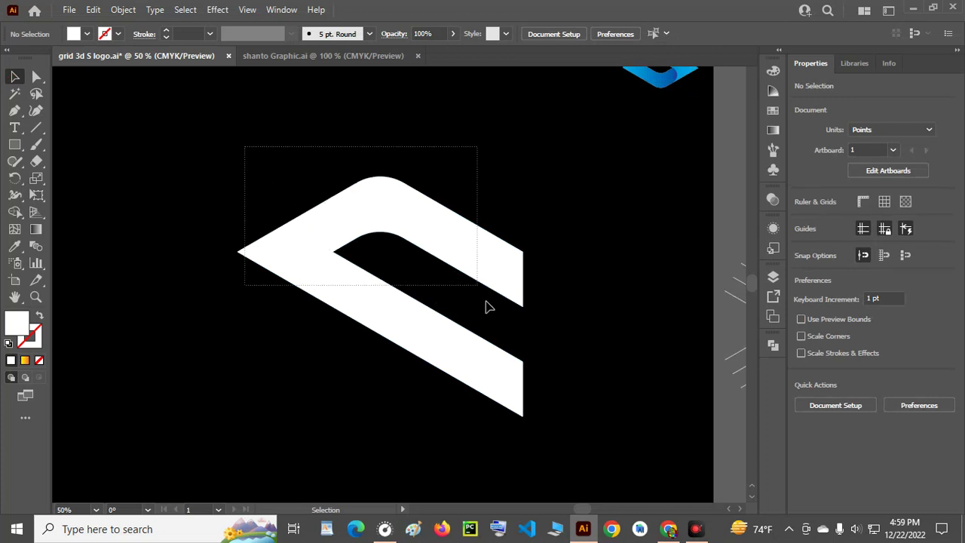
# Fill the shape with the White, Black gradient preset
pyautogui.click(773, 130)
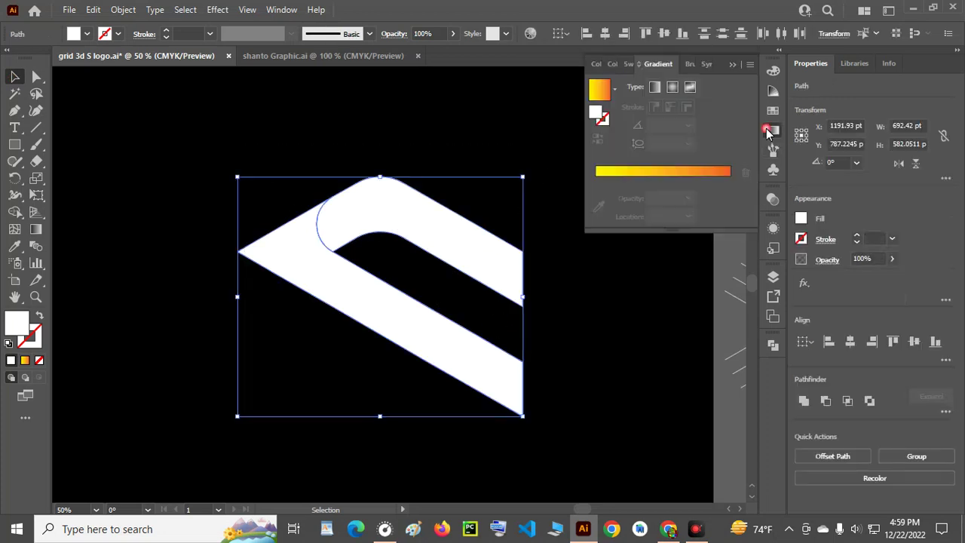
pyautogui.click(600, 91)
pyautogui.click(614, 90)
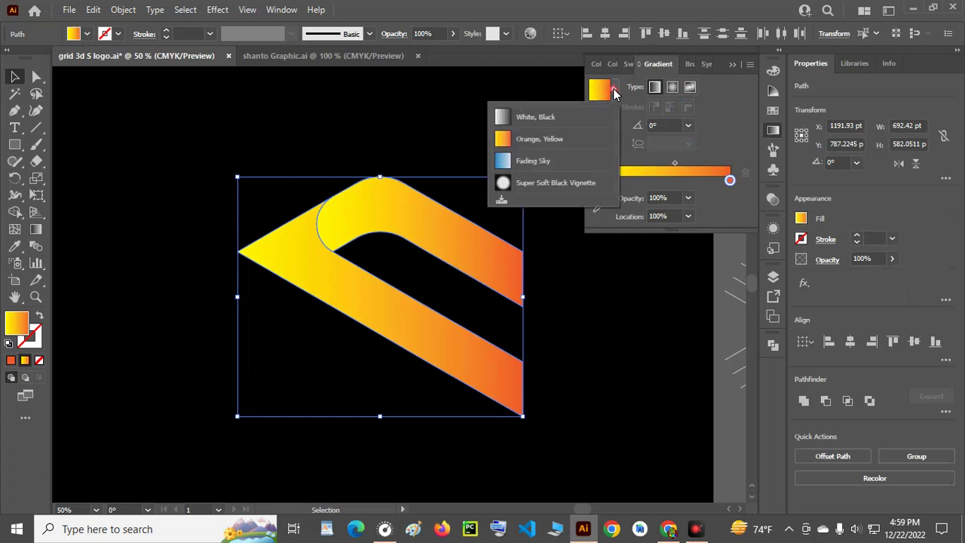
pyautogui.click(503, 118)
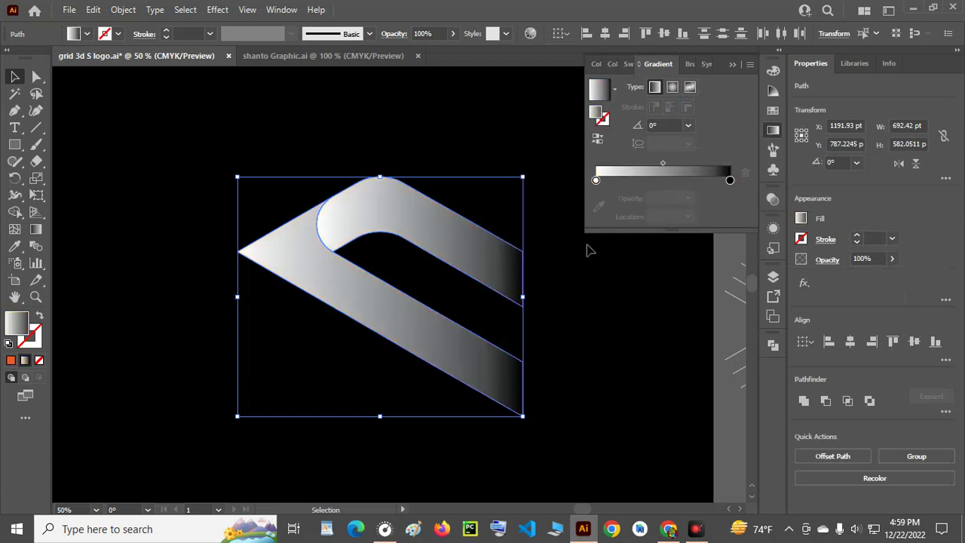
pyautogui.click(732, 65)
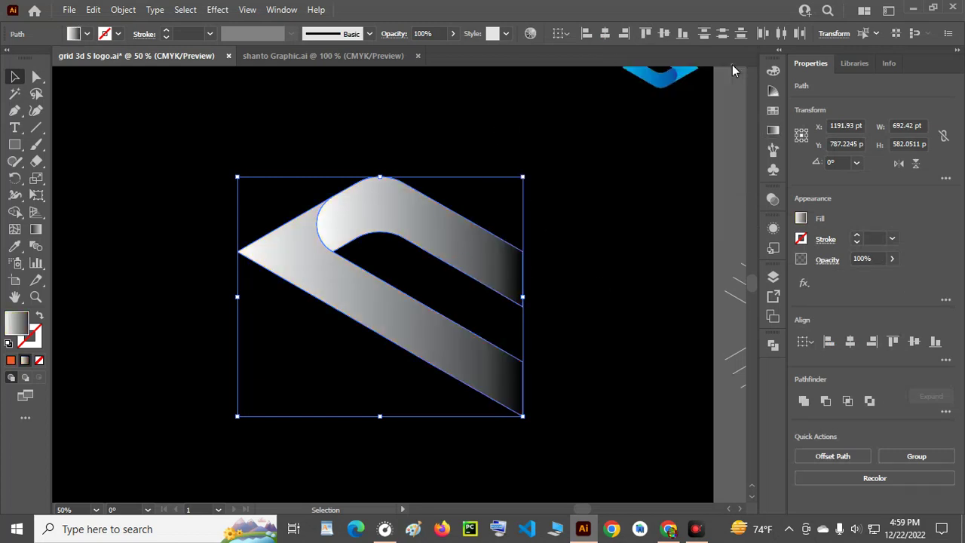
pyautogui.click(581, 209)
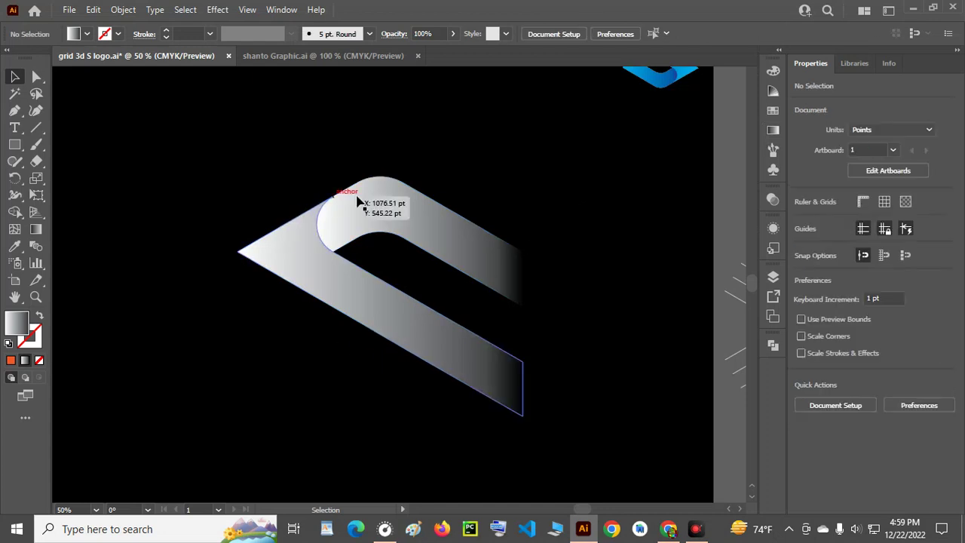
# Select the upper rounded band and set its left gradient stop to yellow
pyautogui.click(431, 224)
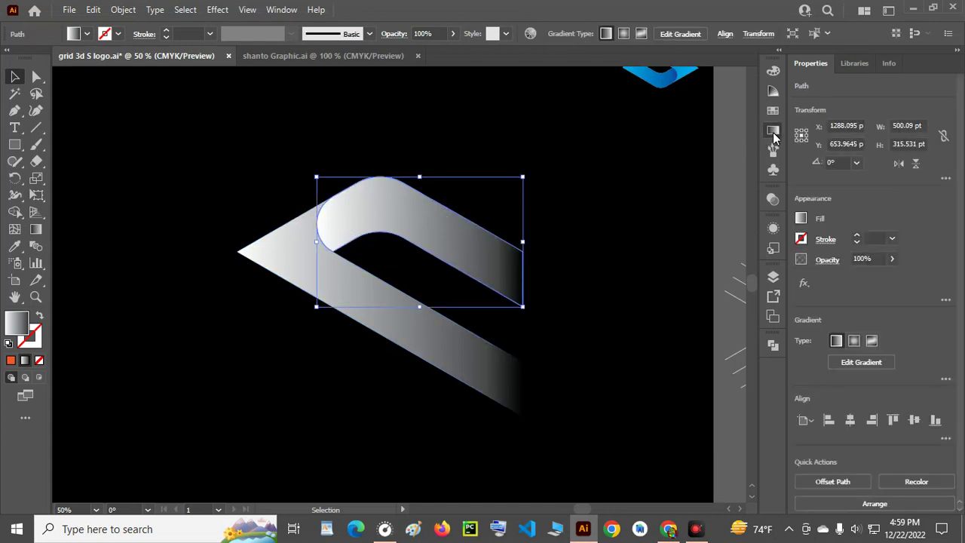
pyautogui.click(773, 129)
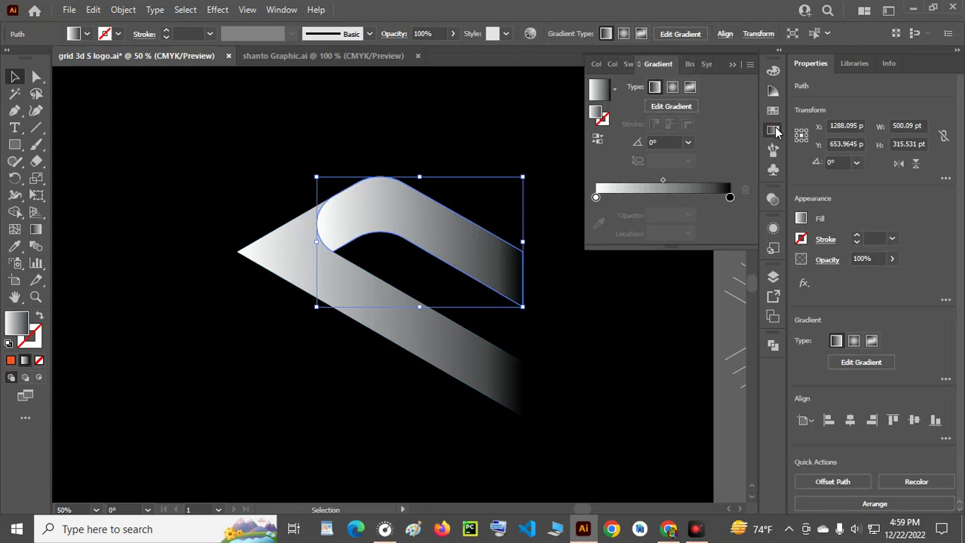
pyautogui.click(772, 130)
pyautogui.click(272, 10)
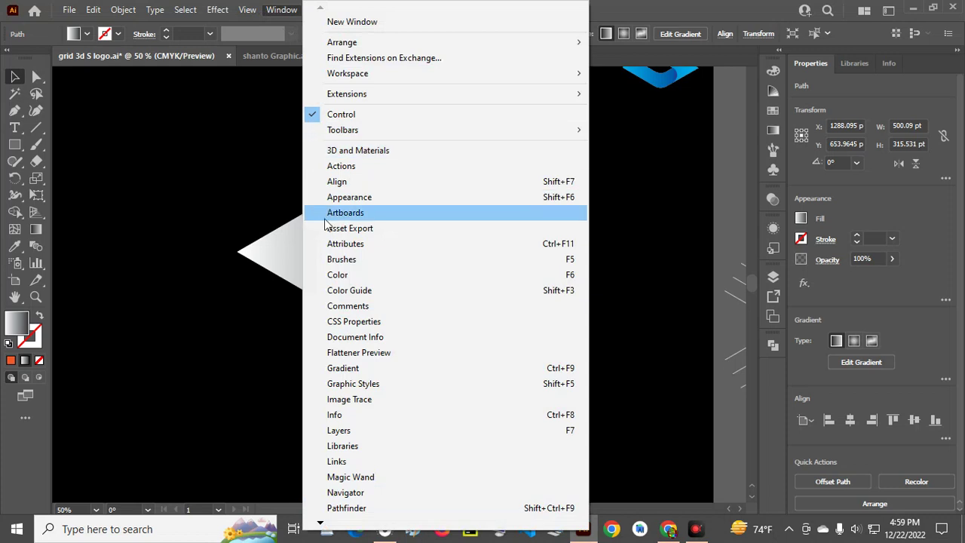
pyautogui.click(315, 369)
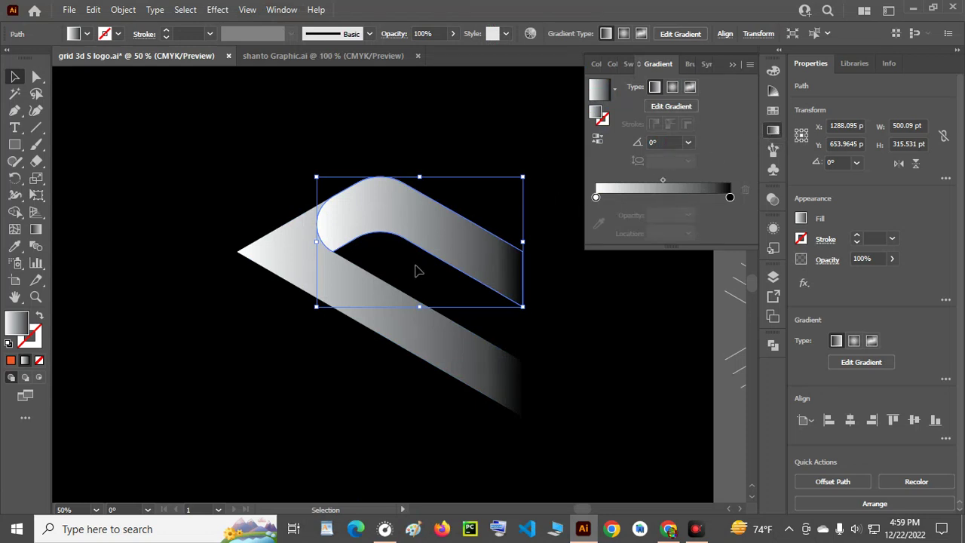
pyautogui.doubleClick(595, 197)
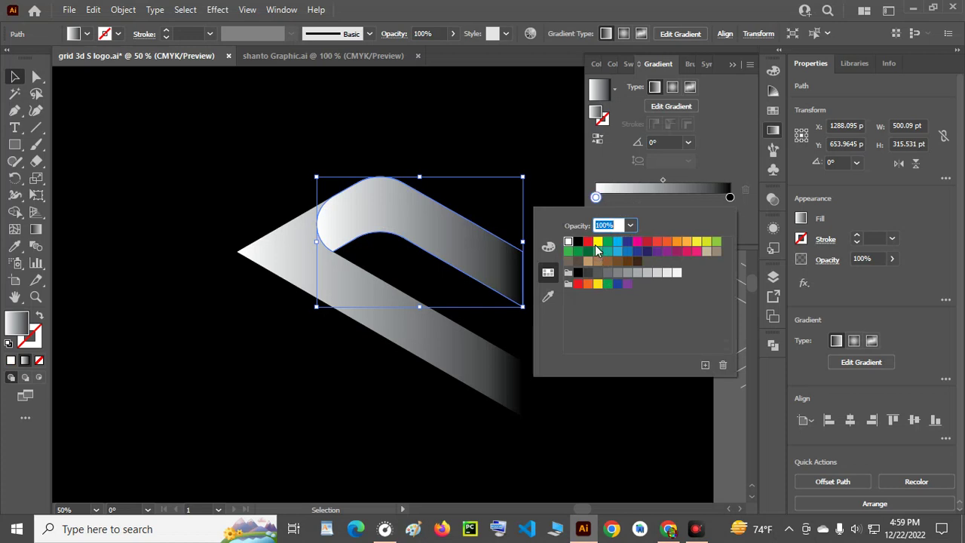
pyautogui.click(597, 242)
# Make the right stop orange and reverse the band's gradient to run orange to yellow
pyautogui.click(730, 198)
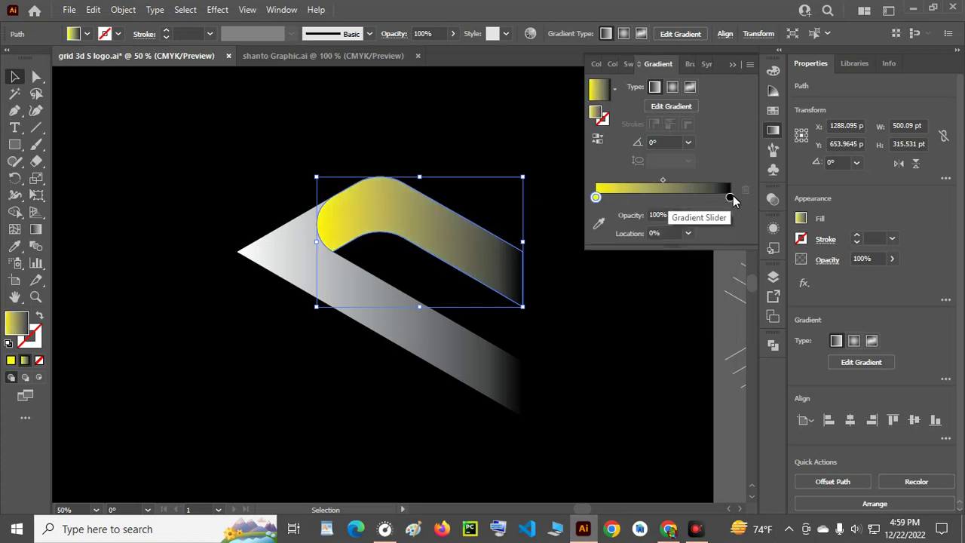
pyautogui.doubleClick(730, 198)
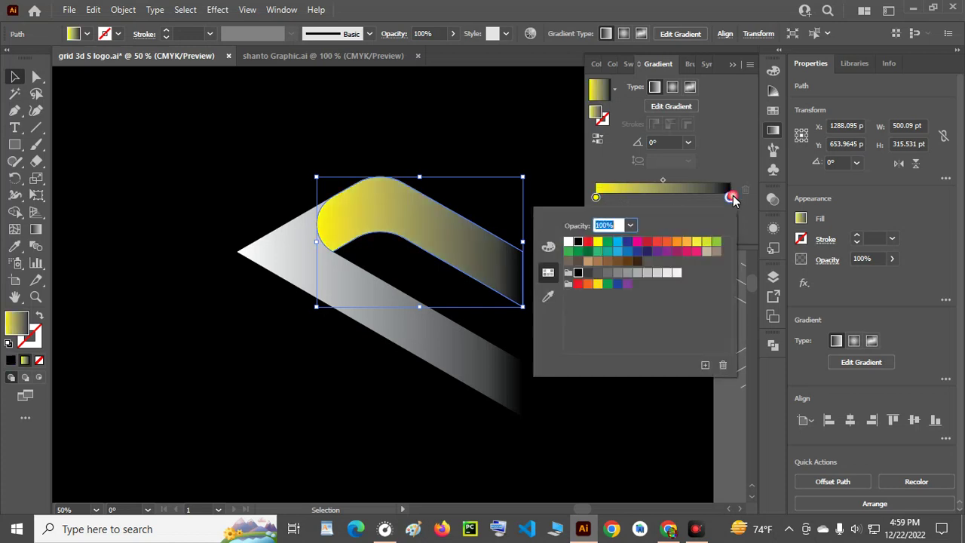
pyautogui.click(677, 242)
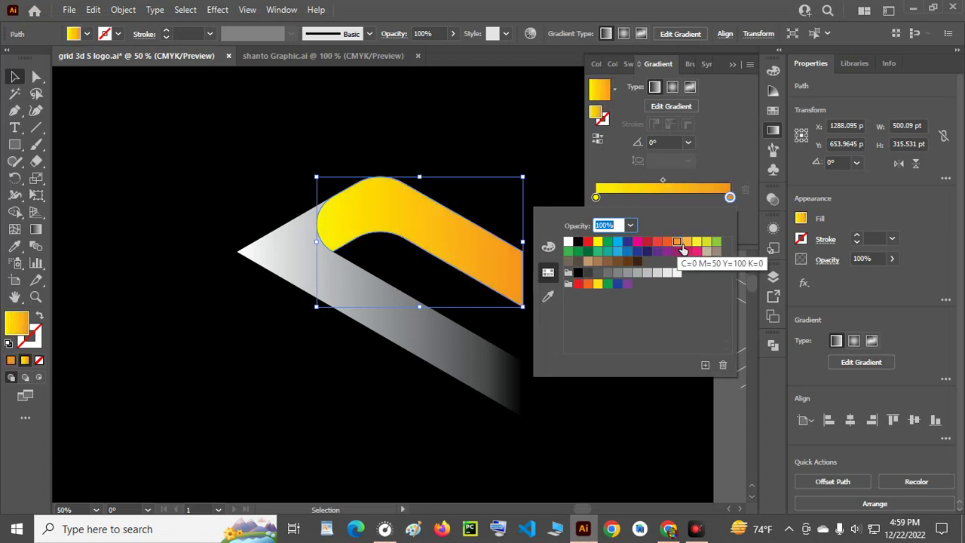
pyautogui.click(725, 150)
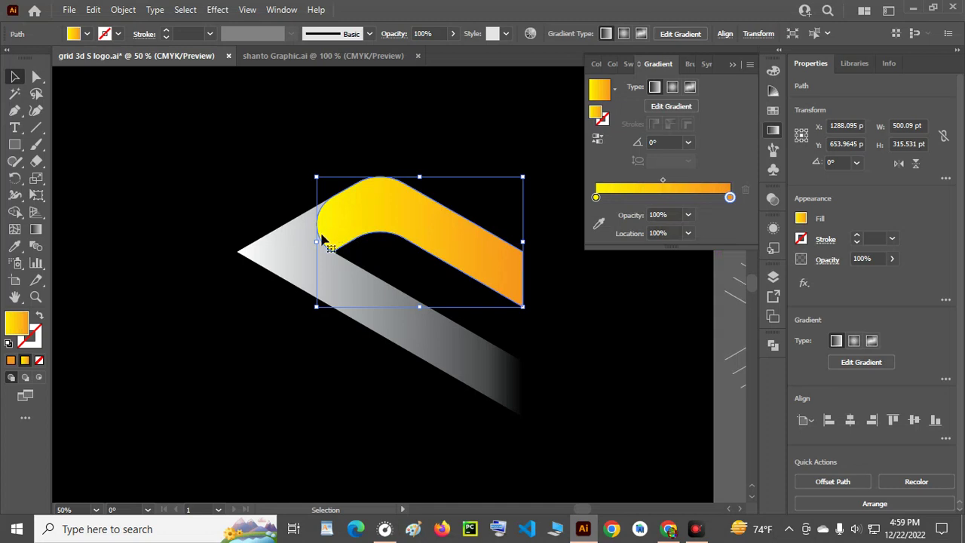
pyautogui.click(595, 140)
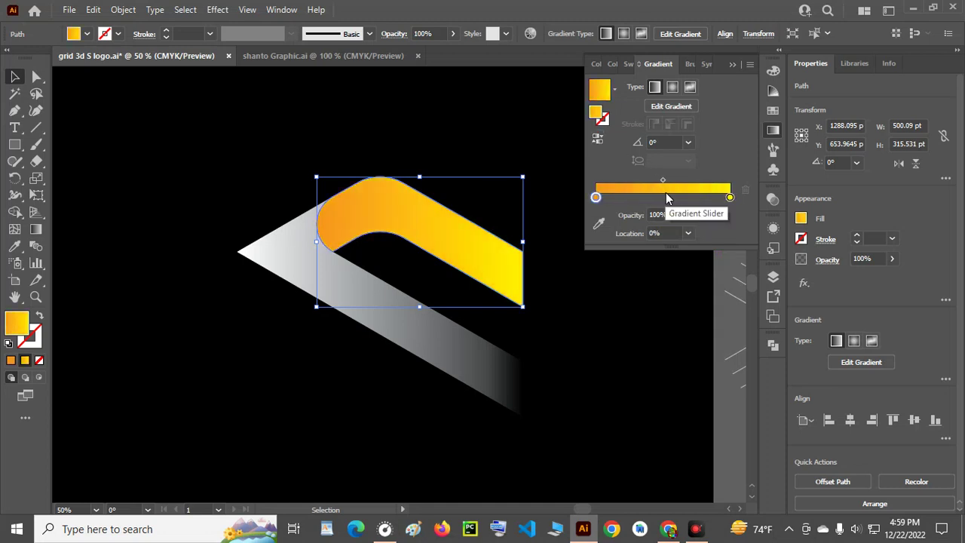
pyautogui.click(595, 198)
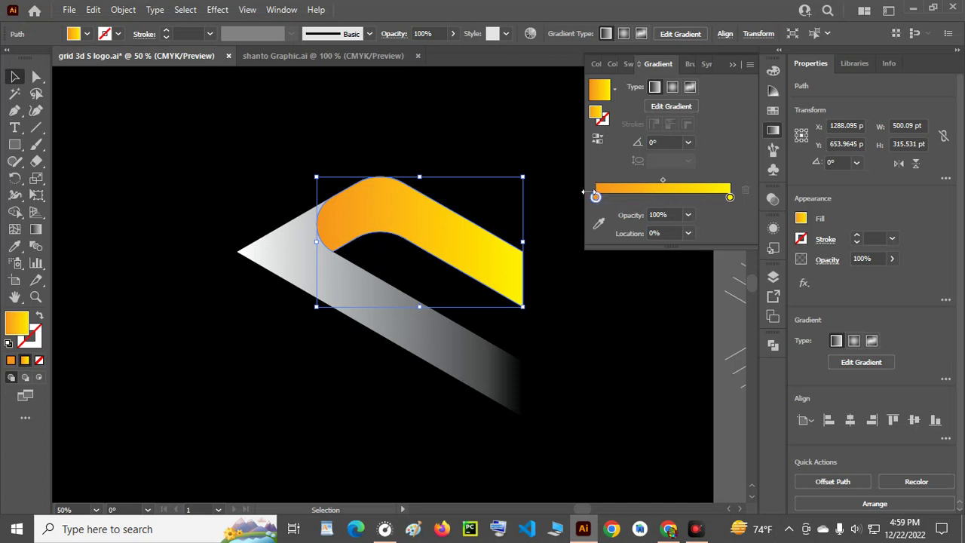
pyautogui.click(483, 356)
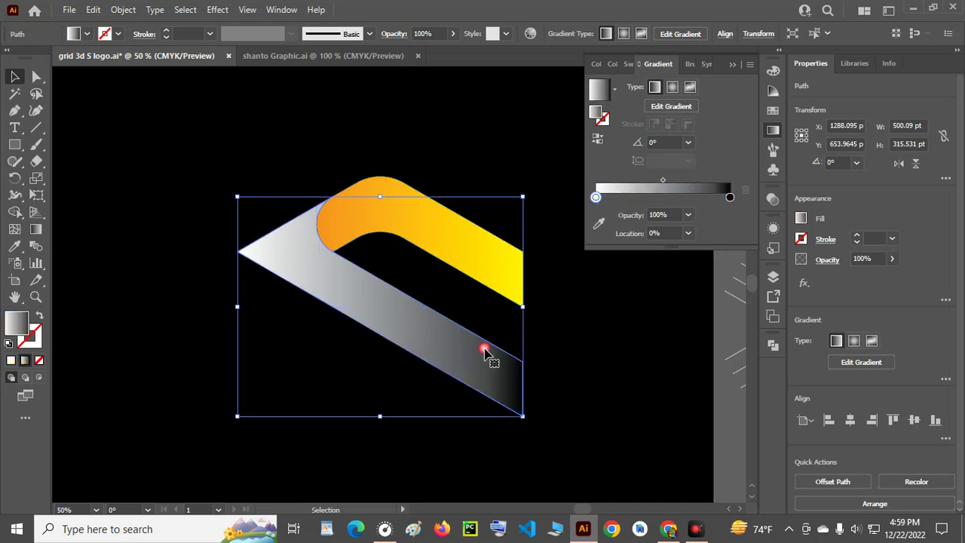
# Copy the orange-yellow gradient onto the lower band with the Eyedropper, then reselect the upper shape
pyautogui.press('i')
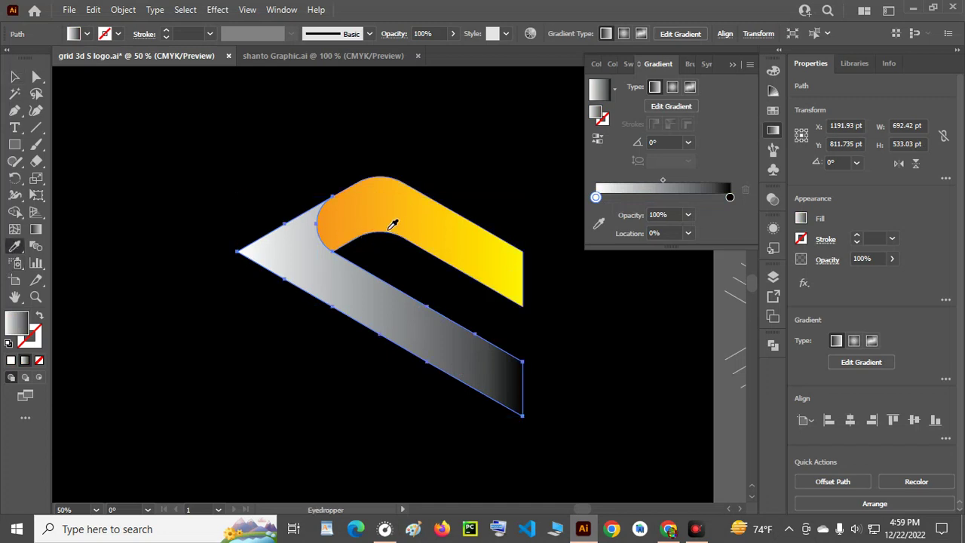
pyautogui.click(387, 219)
pyautogui.click(15, 78)
pyautogui.click(481, 272)
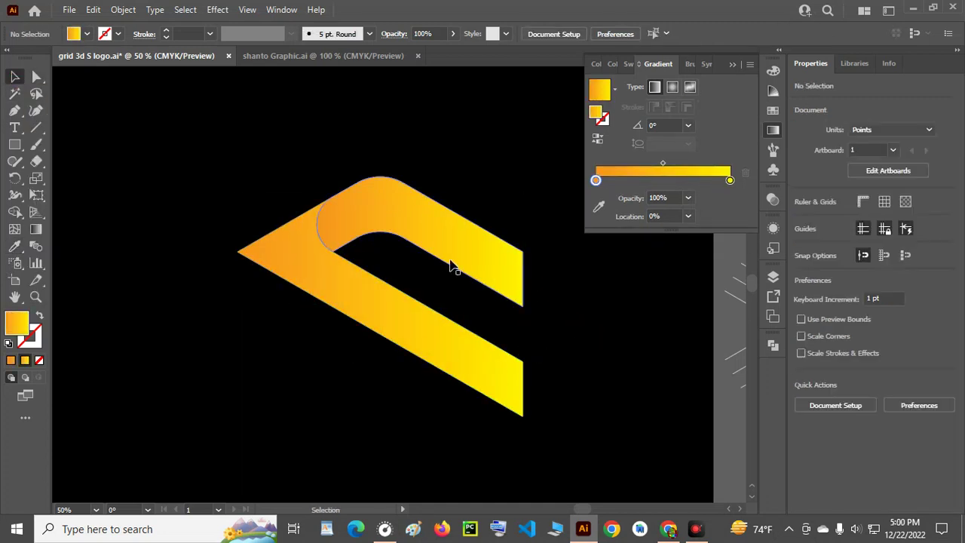
pyautogui.click(420, 235)
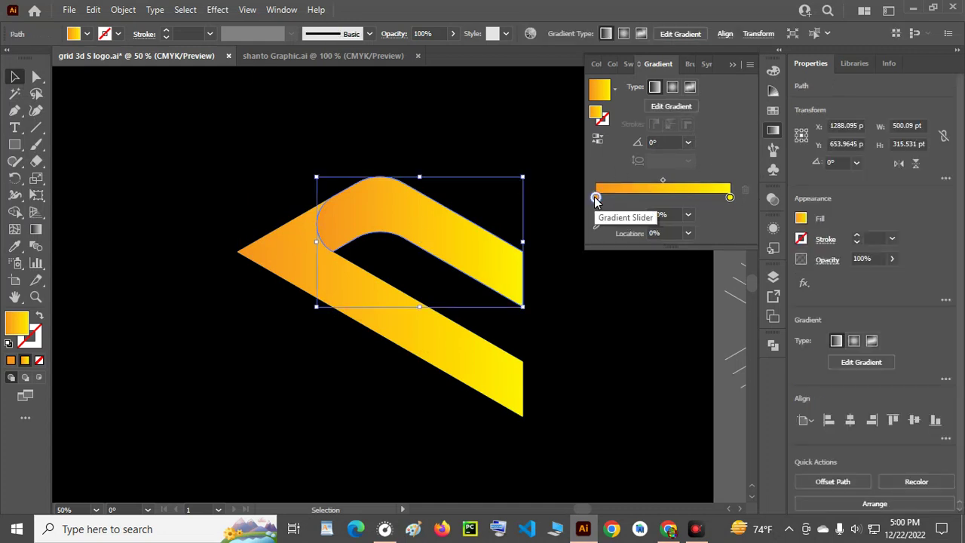
# Add a gradient stop near 12% and darken the bend's left stop to 50% black
pyautogui.moveTo(595, 198); pyautogui.dragTo(611, 198)
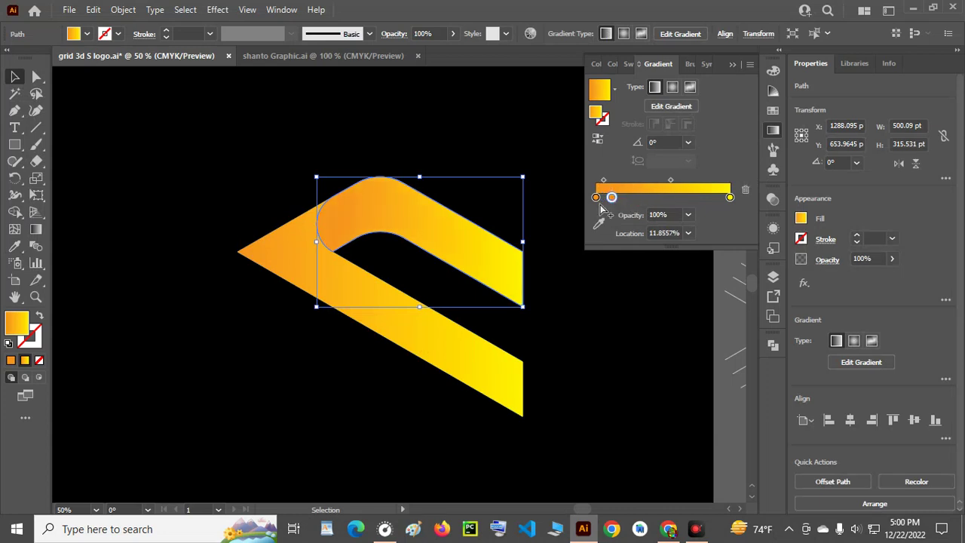
pyautogui.click(596, 198)
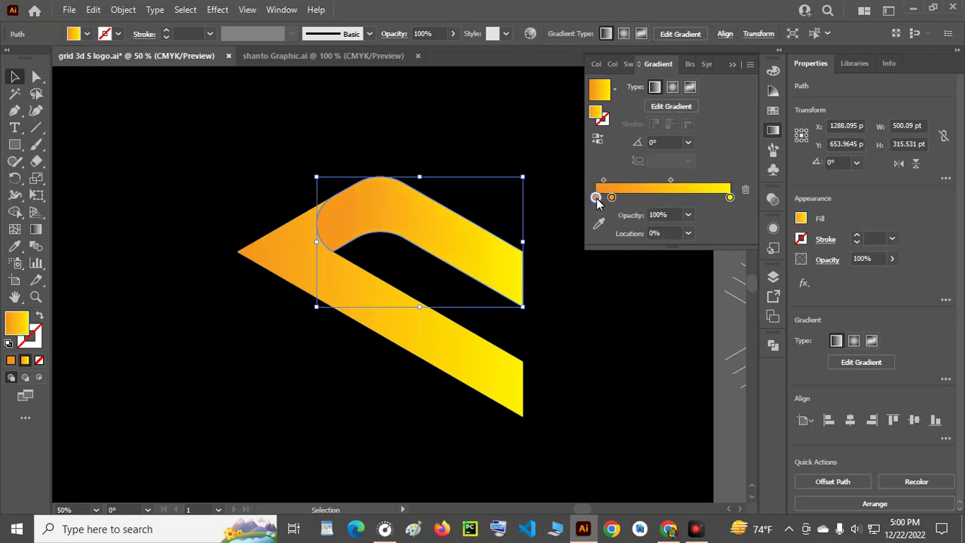
pyautogui.doubleClick(596, 198)
pyautogui.click(549, 250)
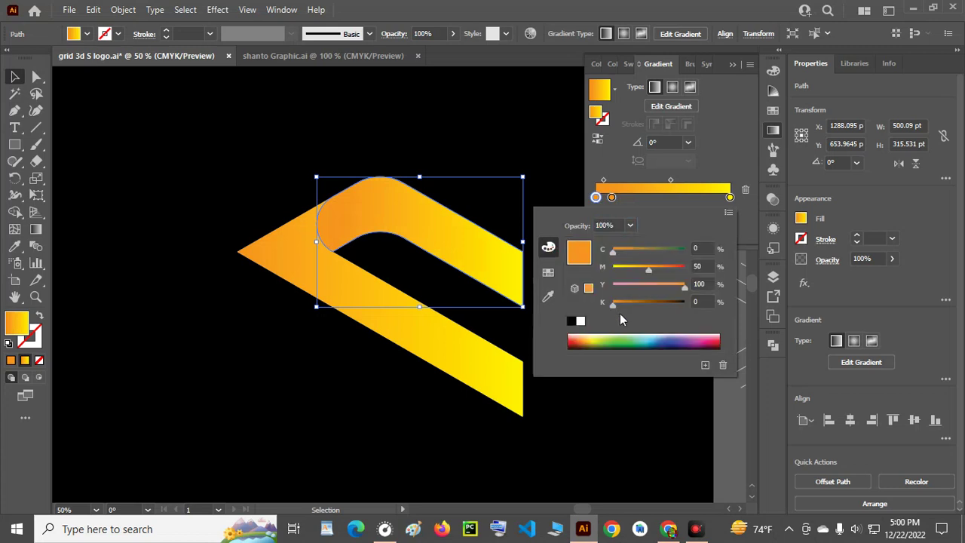
pyautogui.moveTo(615, 305); pyautogui.dragTo(638, 303)
pyautogui.moveTo(638, 304)
pyautogui.mouseDown()
pyautogui.moveTo(660, 310)
pyautogui.moveTo(651, 305)
pyautogui.mouseUp()
pyautogui.click(704, 303)
pyautogui.press('BackSpace')
pyautogui.write('0')
pyautogui.press('Return')
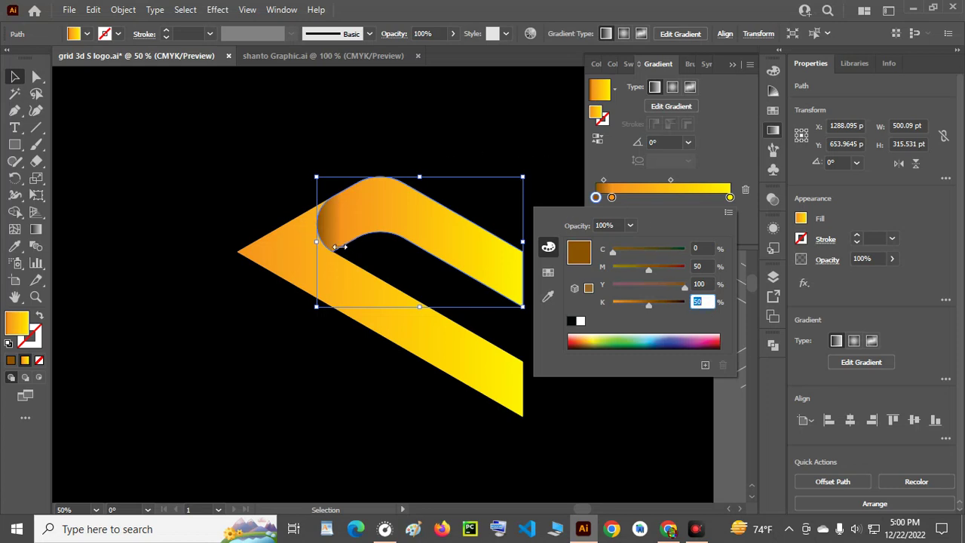
pyautogui.click(651, 162)
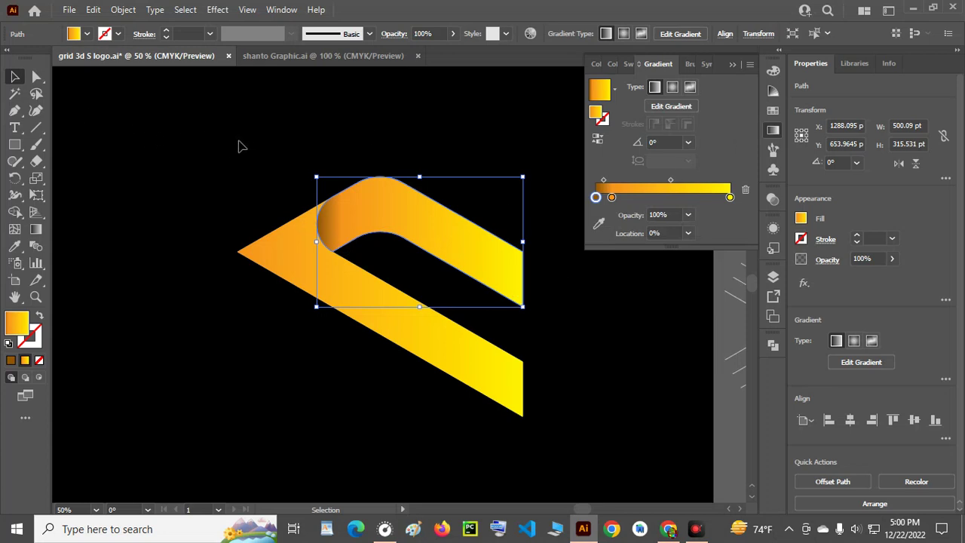
# Reverse the lower piece's gradient so it runs yellow to orange
pyautogui.click(191, 172)
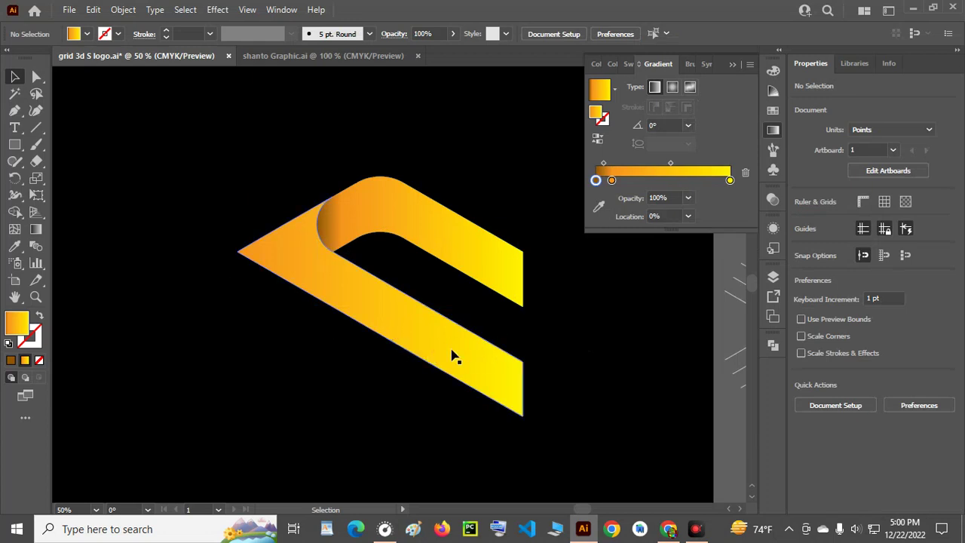
pyautogui.click(332, 286)
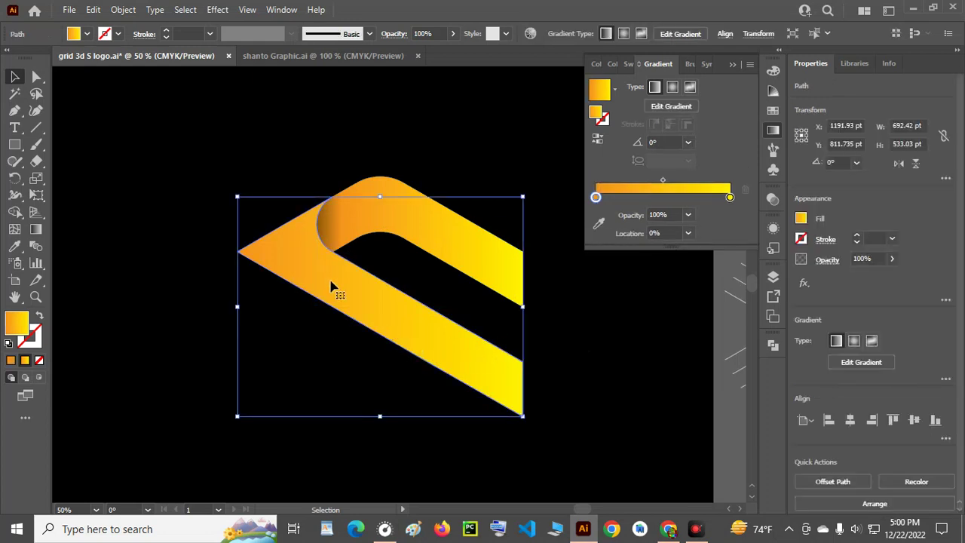
pyautogui.click(597, 140)
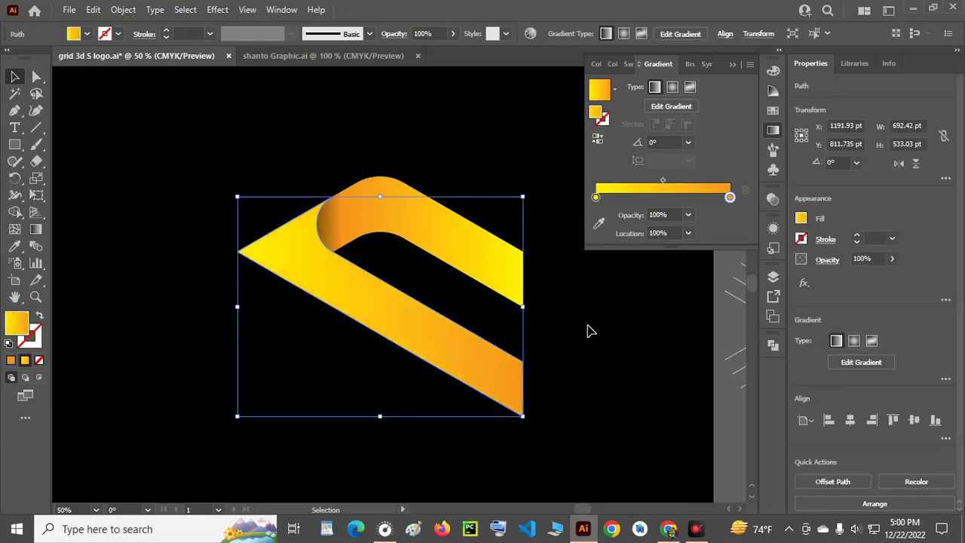
pyautogui.click(588, 327)
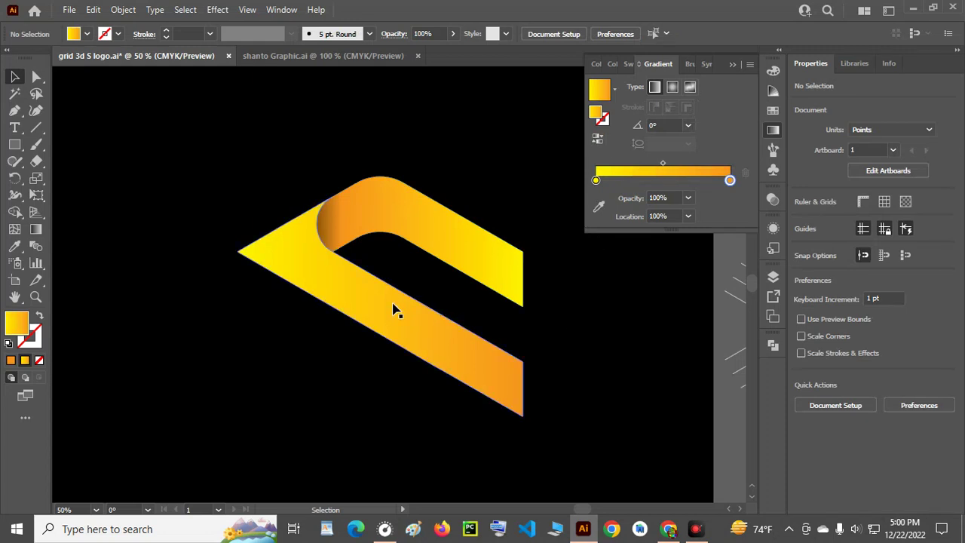
# Select all parts of the shape and group them
pyautogui.scroll(-3, 392, 309)
pyautogui.scroll(2, 392, 309)
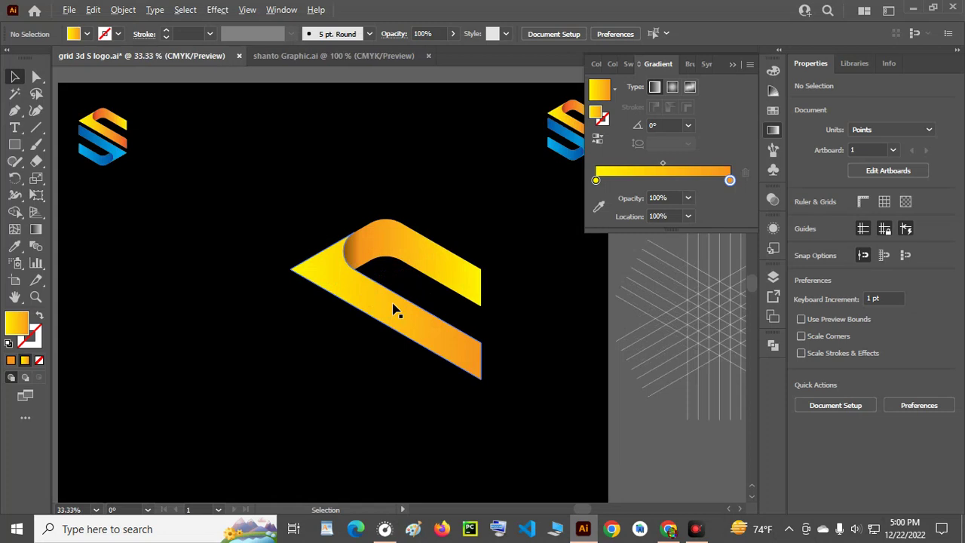
pyautogui.scroll(-1, 496, 346)
pyautogui.scroll(1, 496, 347)
pyautogui.scroll(1, 496, 347)
pyautogui.moveTo(186, 131)
pyautogui.mouseDown()
pyautogui.moveTo(465, 281)
pyautogui.moveTo(519, 379)
pyautogui.mouseUp()
pyautogui.rightClick(379, 312)
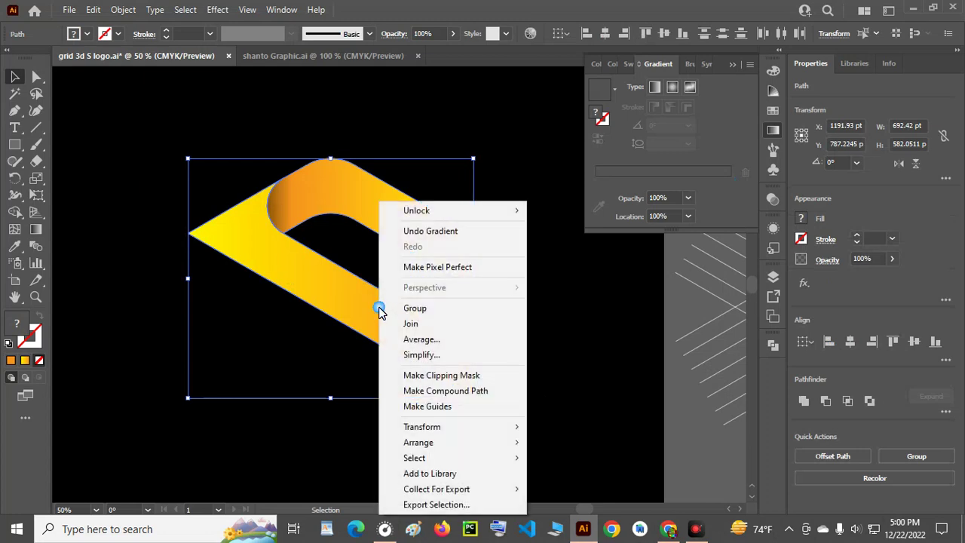
pyautogui.click(441, 312)
# Place a copy below and rotate it 180° to form the S's lower half
pyautogui.moveTo(356, 322); pyautogui.dragTo(339, 245)
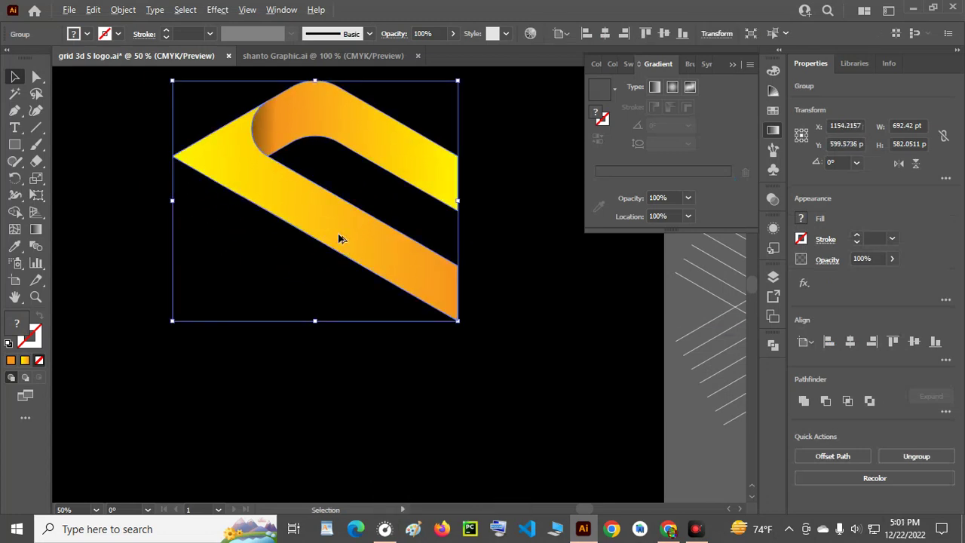
pyautogui.moveTo(339, 240); pyautogui.dragTo(332, 375)
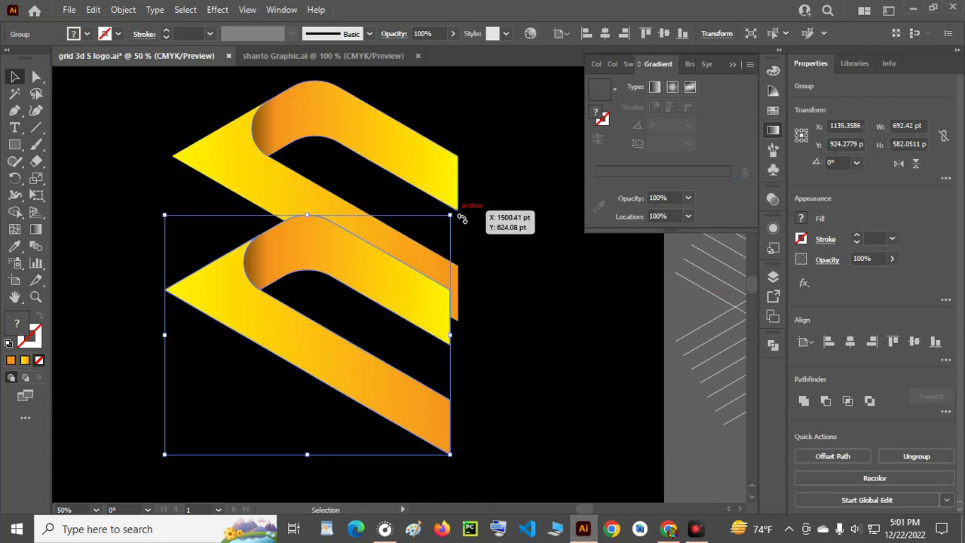
pyautogui.moveTo(461, 219); pyautogui.dragTo(270, 388)
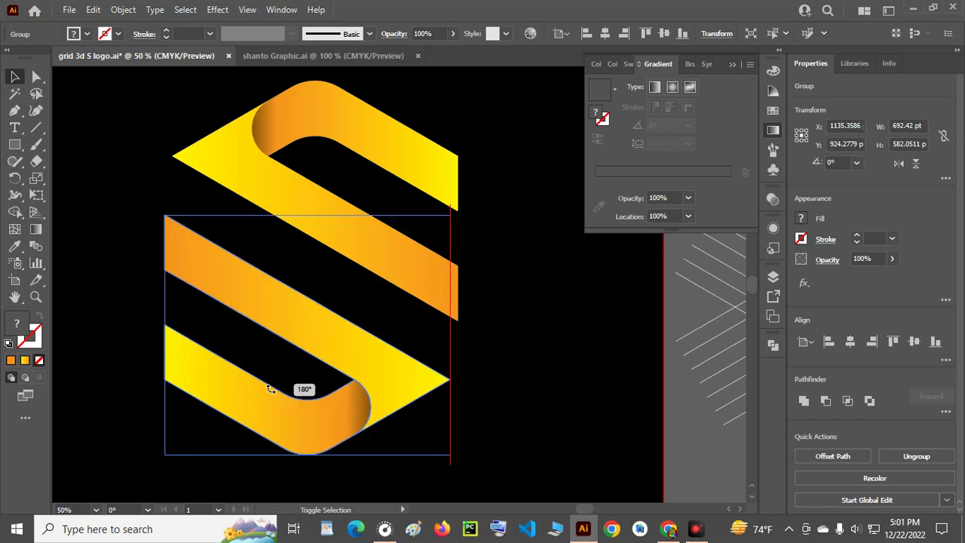
pyautogui.moveTo(326, 341); pyautogui.dragTo(324, 320)
# Centre both halves horizontally and nudge the lower half up to tighten the S
pyautogui.click(491, 297)
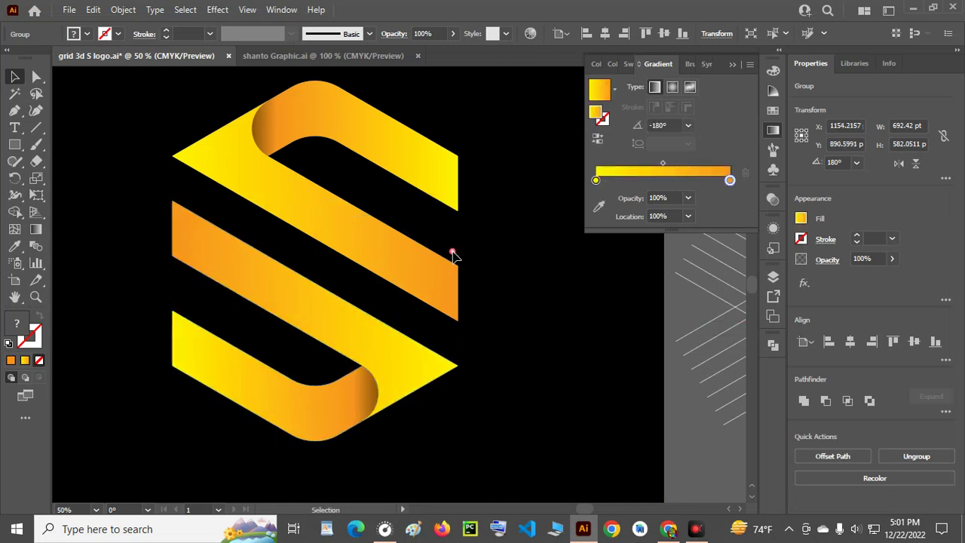
pyautogui.click(416, 389)
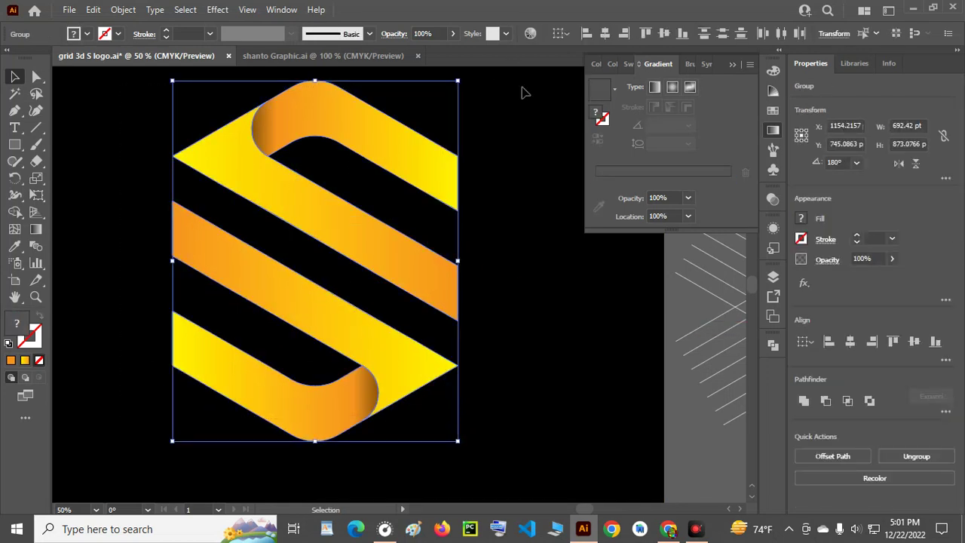
pyautogui.click(606, 34)
pyautogui.click(526, 267)
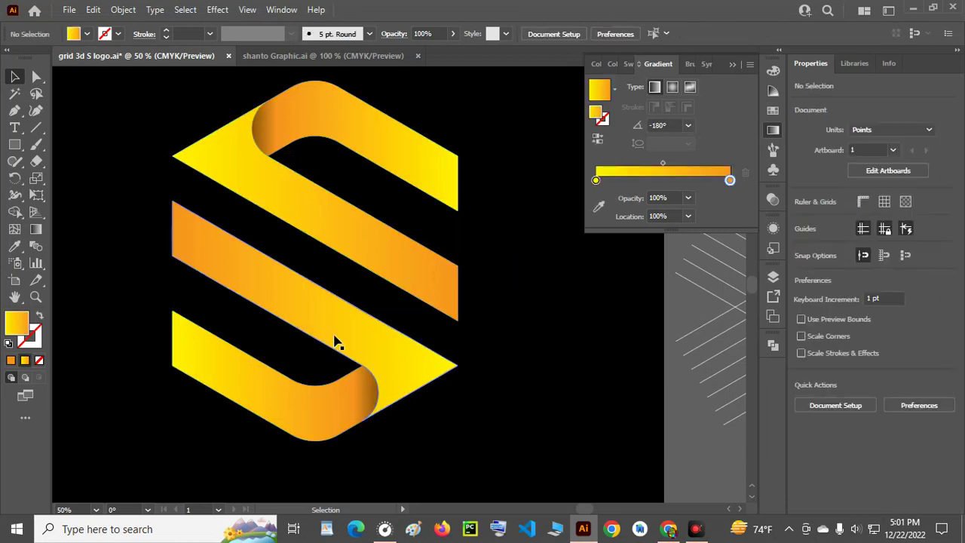
pyautogui.click(335, 340)
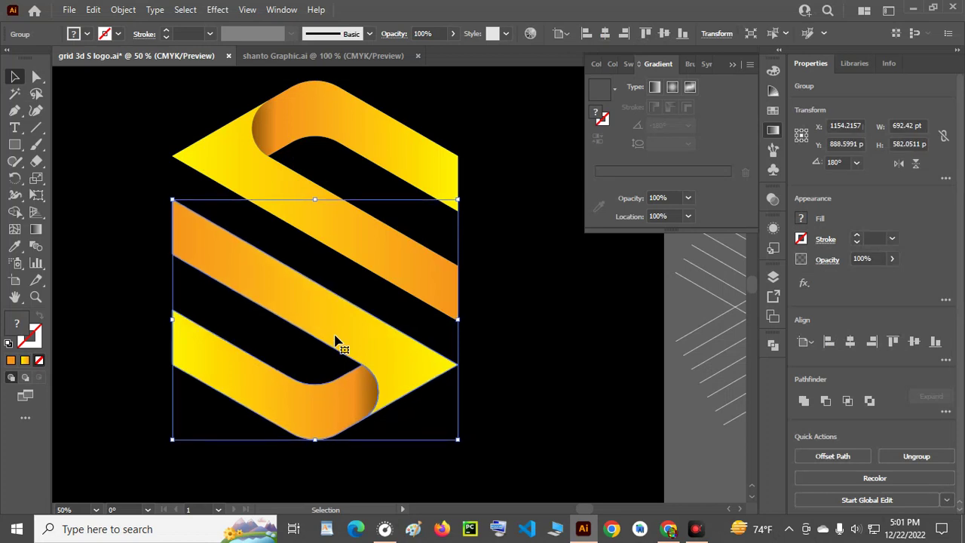
pyautogui.press('Up')
pyautogui.press('Up')
pyautogui.press('Up')
pyautogui.press('Up')
pyautogui.press('Up')
pyautogui.press('Up')
pyautogui.press('Up')
pyautogui.press('Up')
pyautogui.press('Up')
pyautogui.press('Up')
pyautogui.press('Up')
pyautogui.press('Up')
pyautogui.press('Up')
pyautogui.press('Up')
pyautogui.press('Up')
pyautogui.press('Up')
pyautogui.press('Up')
pyautogui.press('Up')
pyautogui.press('Up')
pyautogui.press('Up')
pyautogui.press('Up')
pyautogui.press('Up')
pyautogui.press('Up')
pyautogui.press('Up')
pyautogui.press('Up')
pyautogui.press('Up')
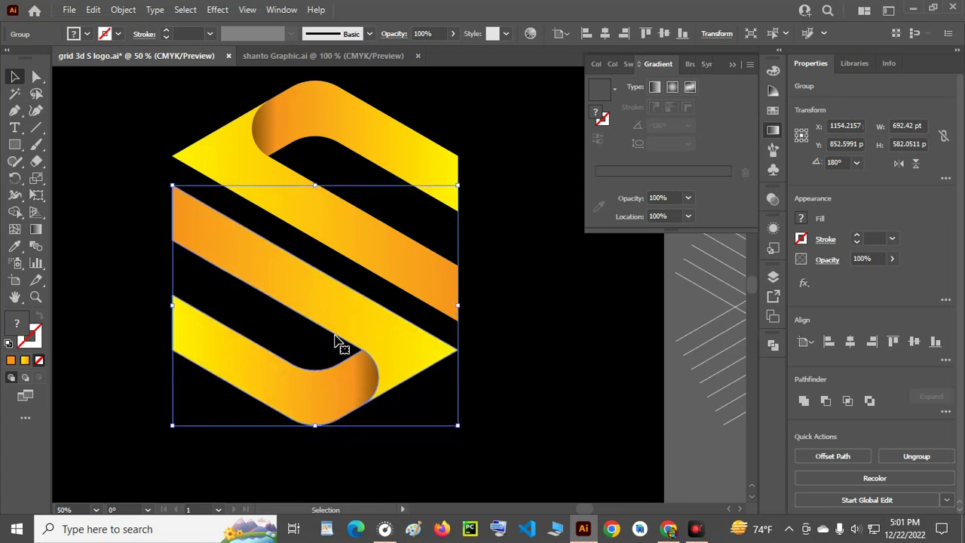
pyautogui.click(559, 218)
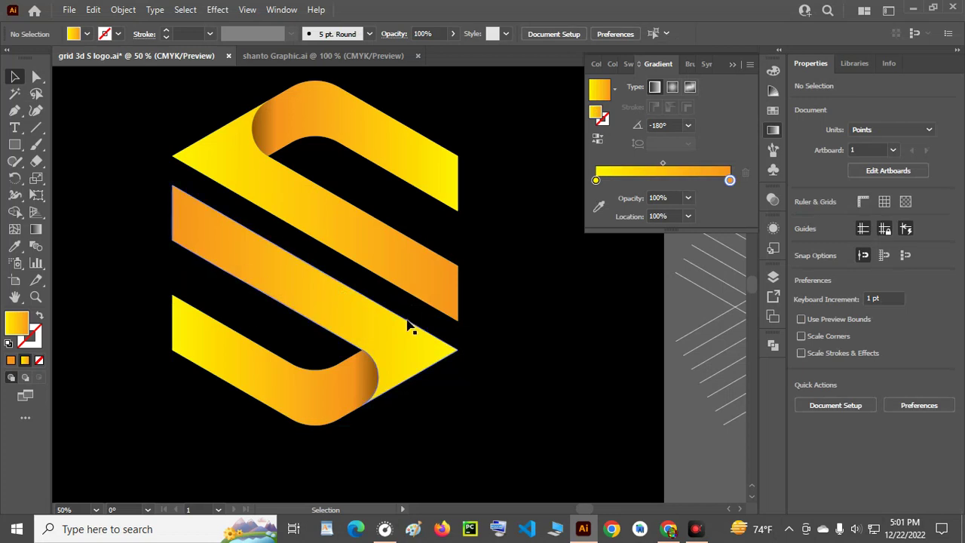
# Apply the White, Black gradient to the lower half and make its left stop bright blue
pyautogui.click(340, 317)
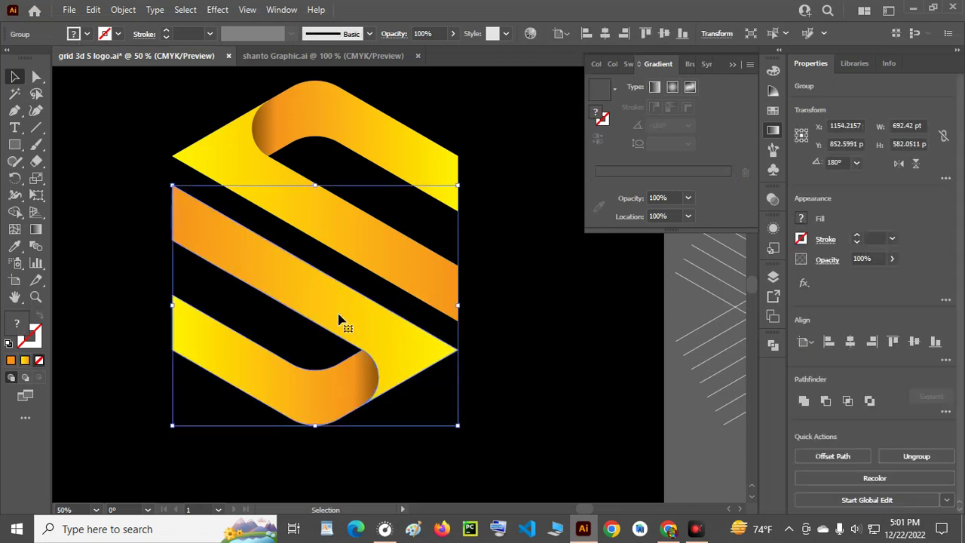
pyautogui.click(614, 88)
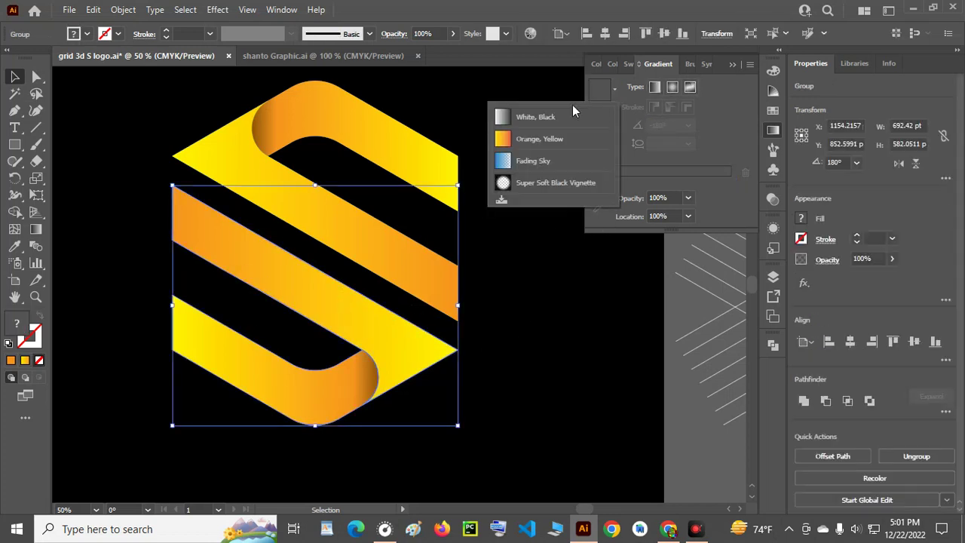
pyautogui.click(528, 116)
pyautogui.doubleClick(595, 180)
pyautogui.click(548, 255)
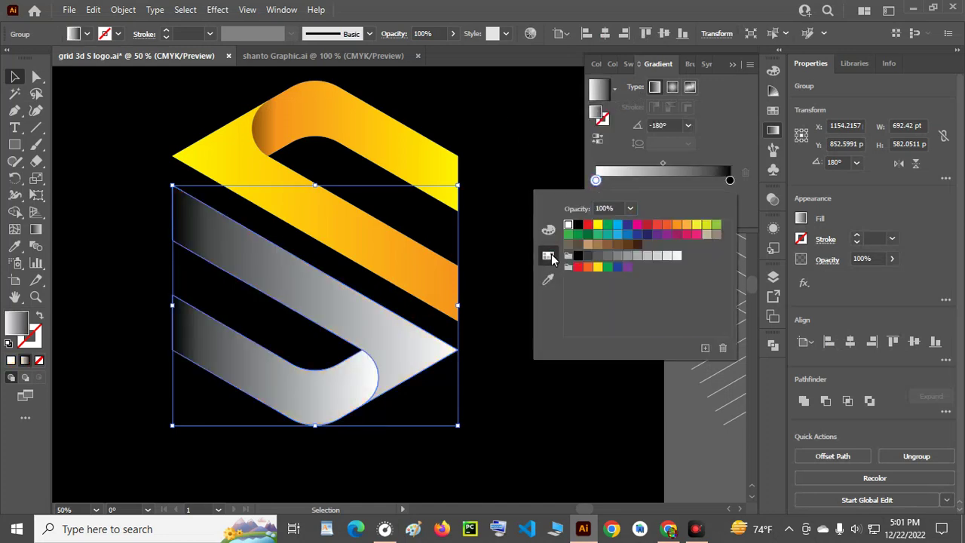
pyautogui.click(616, 226)
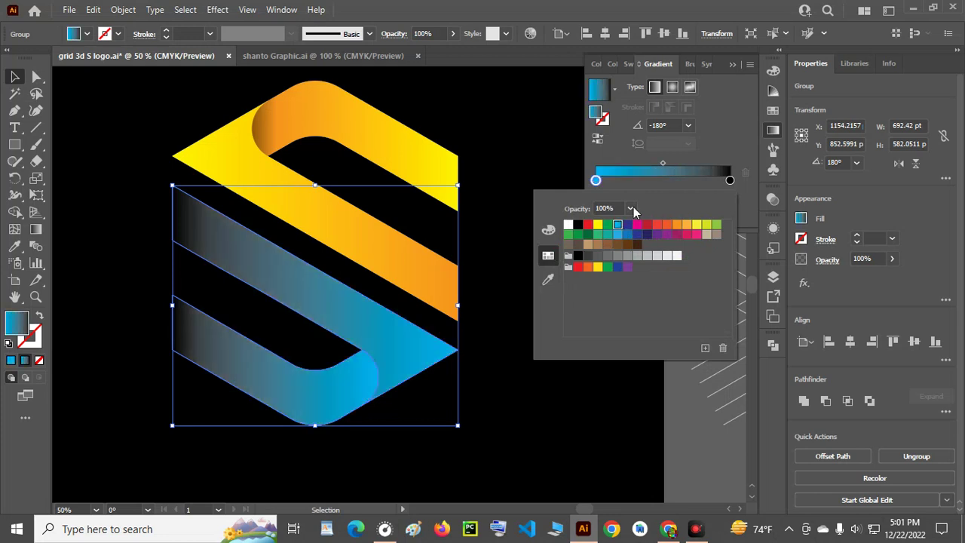
# Set the right gradient stop to dark blue and ungroup the blue shapes
pyautogui.click(729, 182)
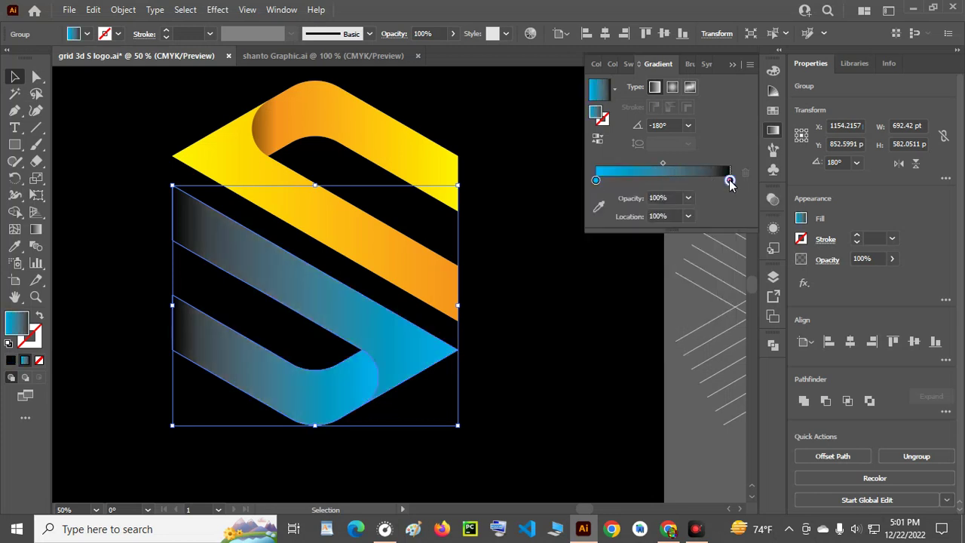
pyautogui.doubleClick(729, 182)
pyautogui.click(730, 182)
pyautogui.doubleClick(730, 182)
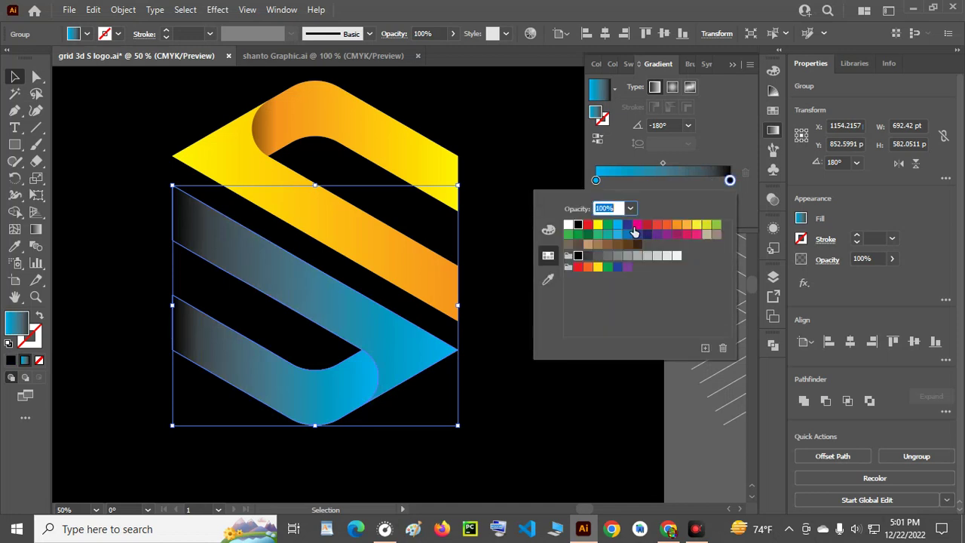
pyautogui.click(632, 227)
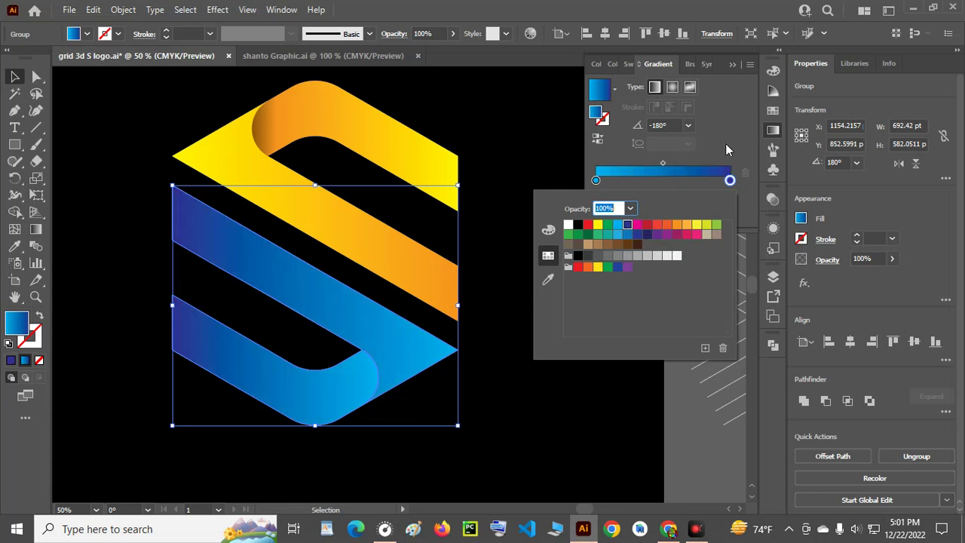
pyautogui.click(500, 155)
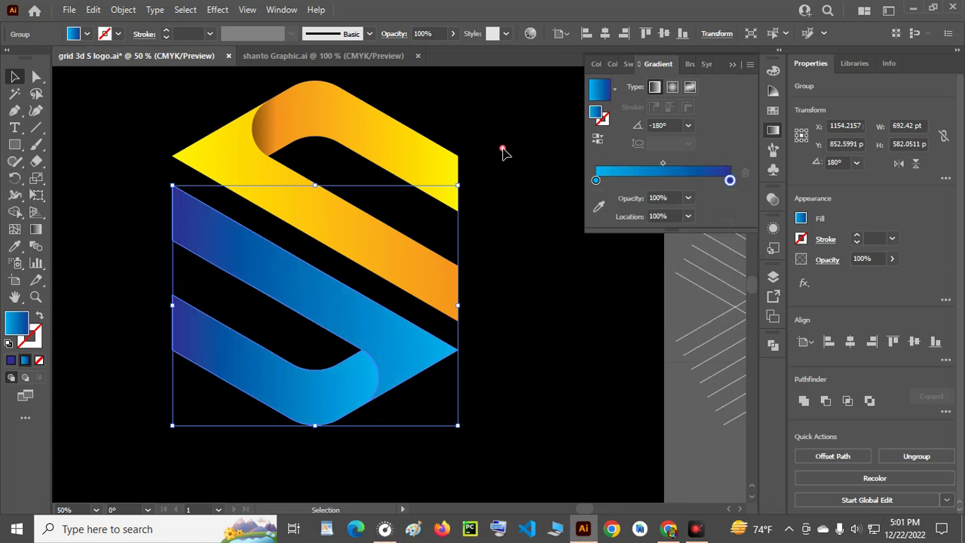
pyautogui.rightClick(365, 332)
pyautogui.click(411, 203)
pyautogui.click(523, 301)
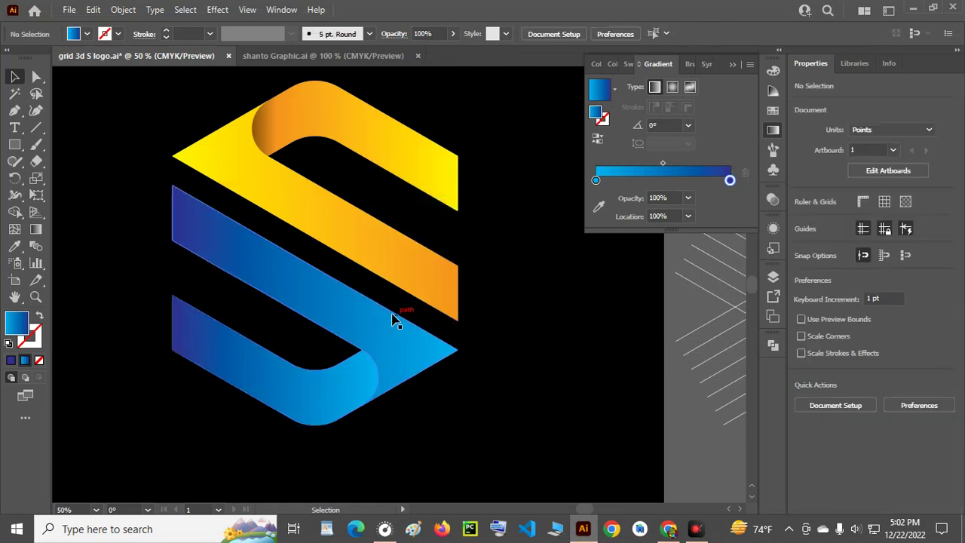
# Reverse the lower U-piece's gradient and lower its dark stop's magenta to about 88
pyautogui.click(356, 323)
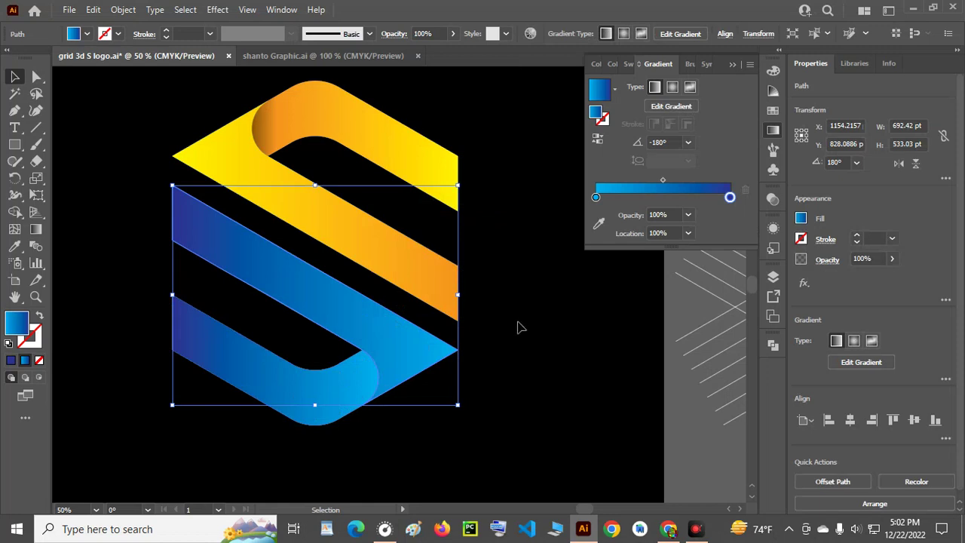
pyautogui.click(517, 327)
pyautogui.click(276, 395)
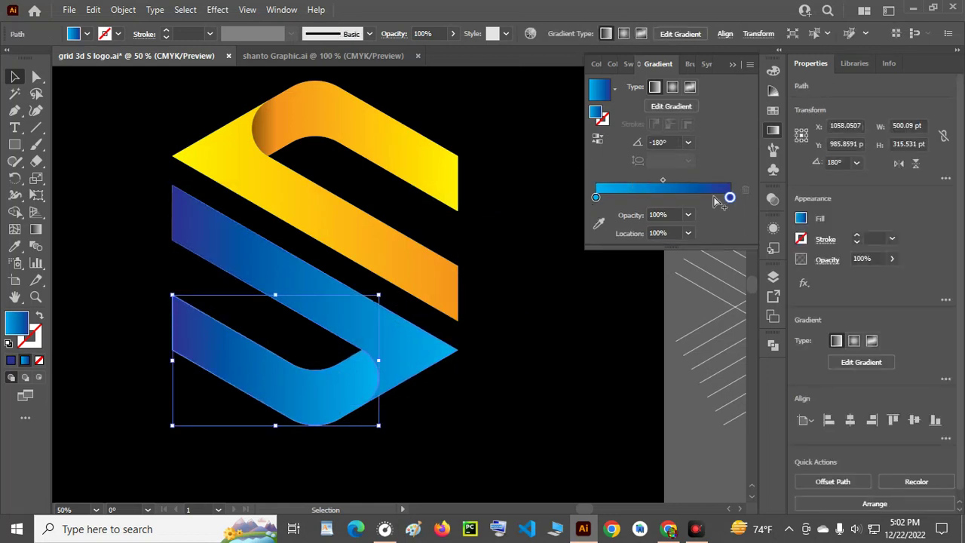
pyautogui.click(597, 143)
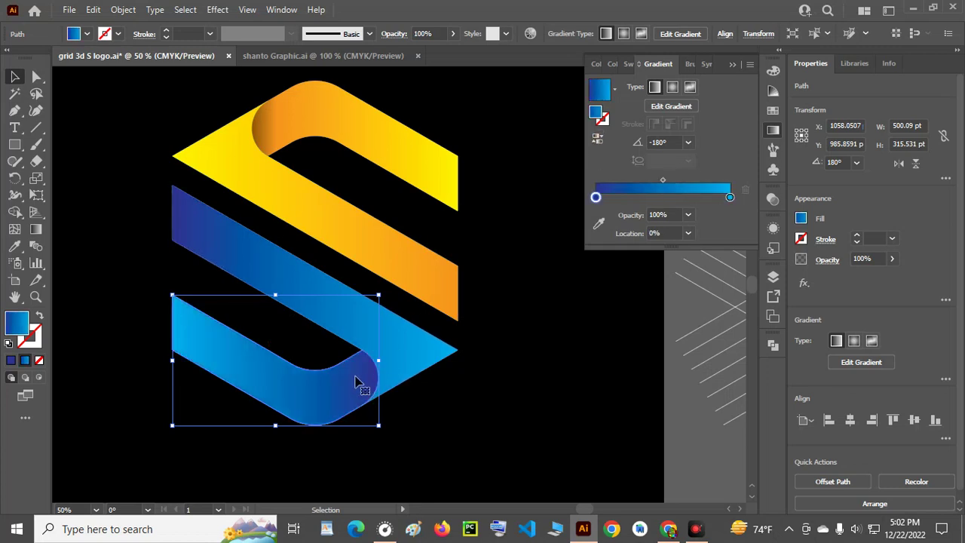
pyautogui.click(596, 198)
pyautogui.doubleClick(596, 195)
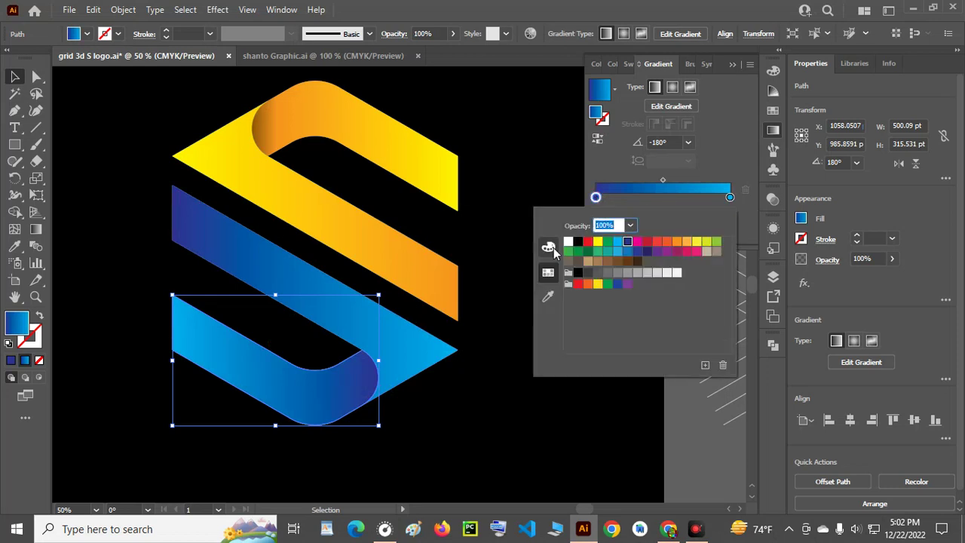
pyautogui.click(548, 249)
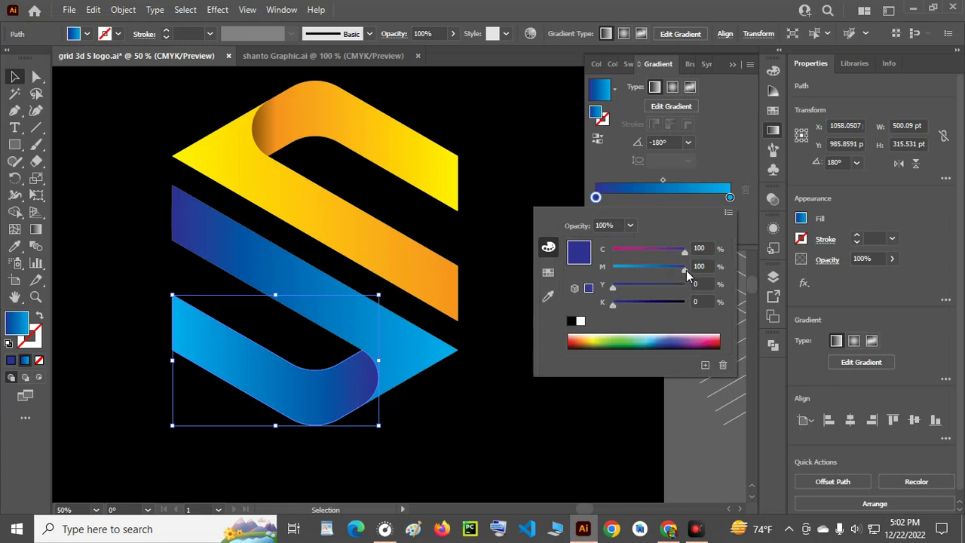
pyautogui.moveTo(685, 270); pyautogui.dragTo(676, 275)
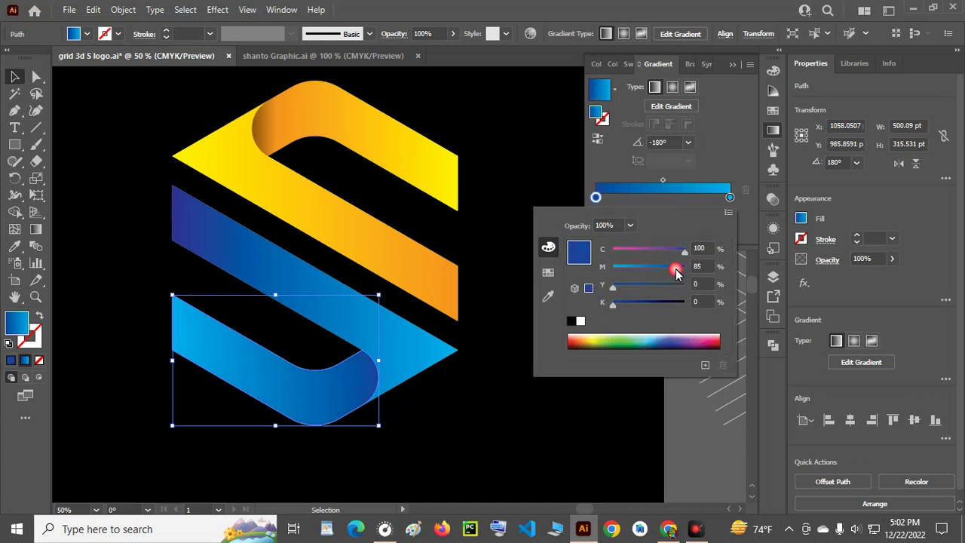
pyautogui.moveTo(677, 275); pyautogui.dragTo(679, 270)
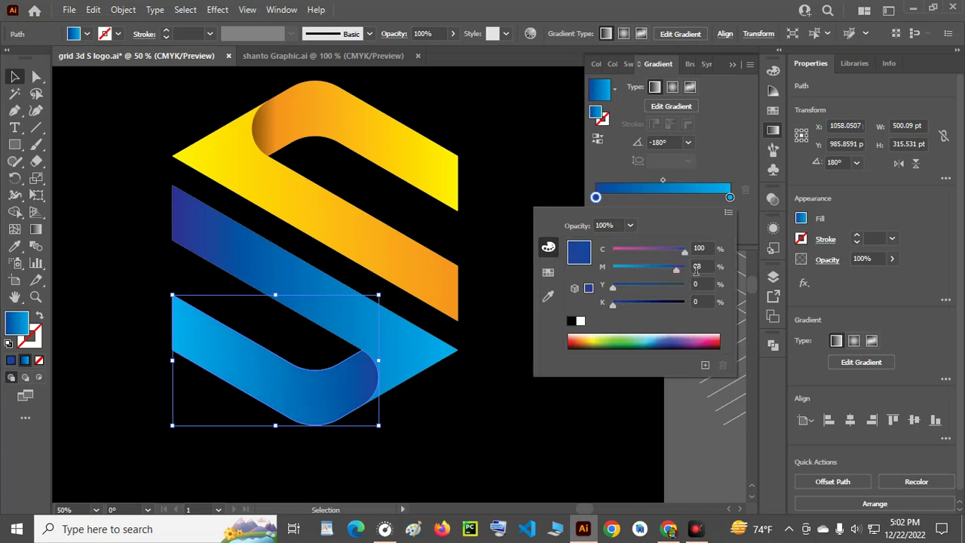
pyautogui.click(668, 204)
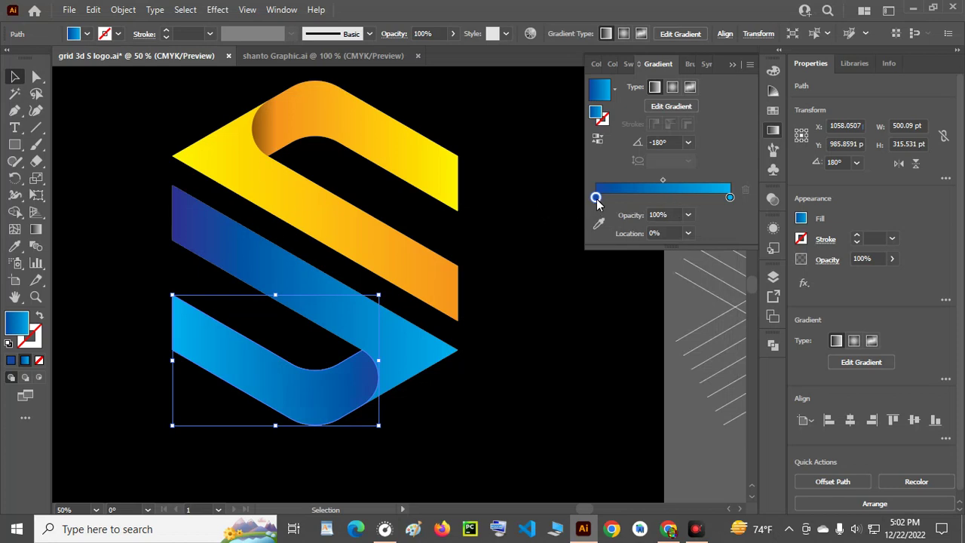
# Add an extra stop near 17.5% and darken the end stop to about 51 black
pyautogui.click(595, 199)
pyautogui.click(595, 198)
pyautogui.moveTo(596, 199); pyautogui.dragTo(610, 201)
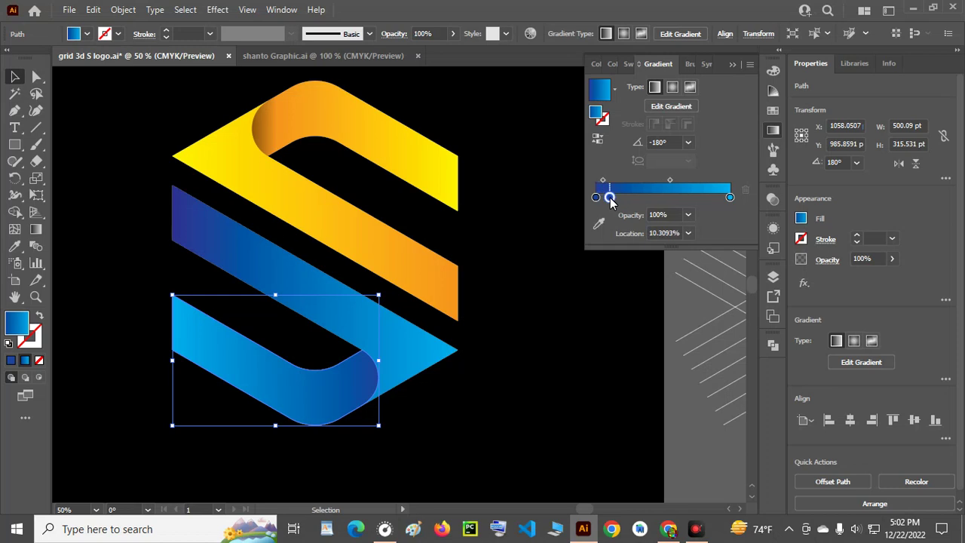
pyautogui.click(610, 199)
pyautogui.doubleClick(596, 198)
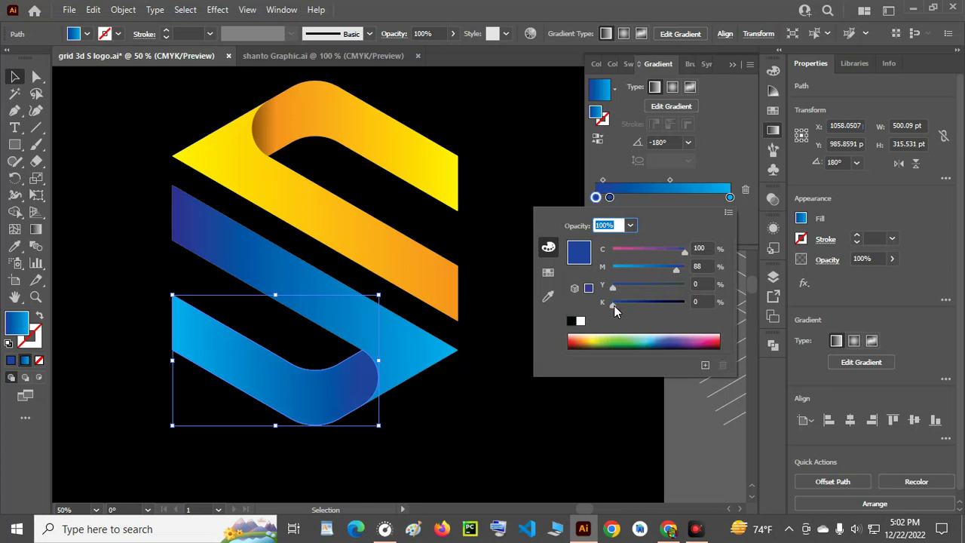
pyautogui.moveTo(614, 305); pyautogui.dragTo(647, 305)
pyautogui.click(709, 303)
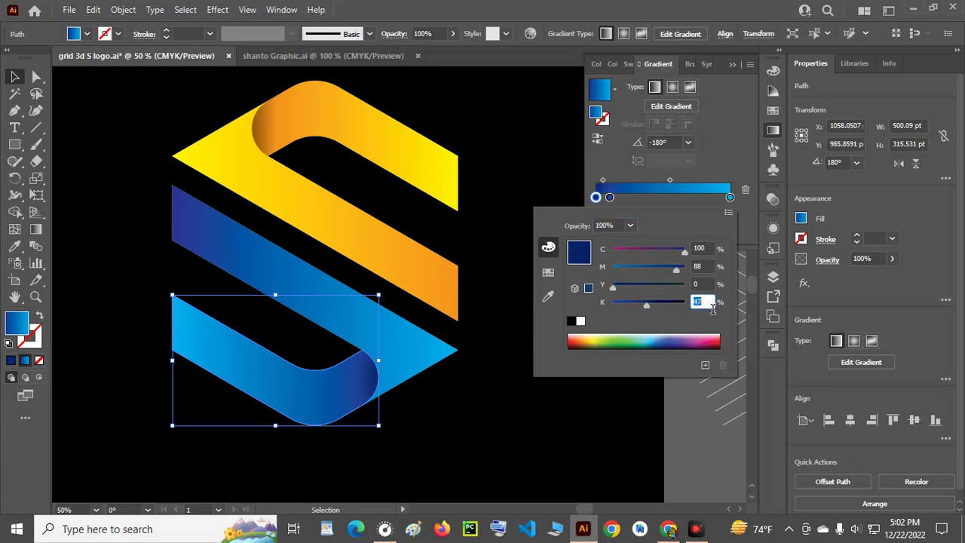
pyautogui.press('Up')
pyautogui.press('Up')
pyautogui.click(609, 197)
pyautogui.moveTo(609, 200); pyautogui.dragTo(621, 199)
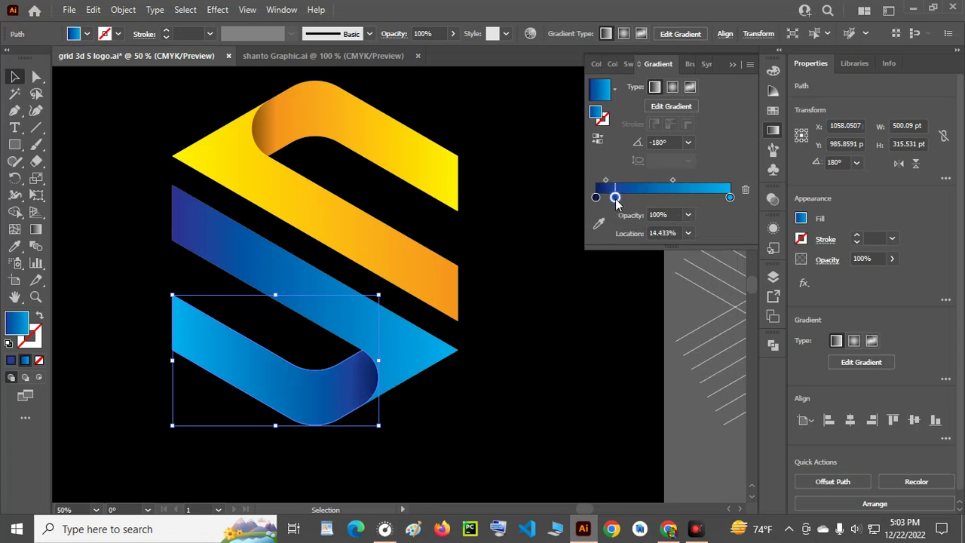
pyautogui.click(619, 199)
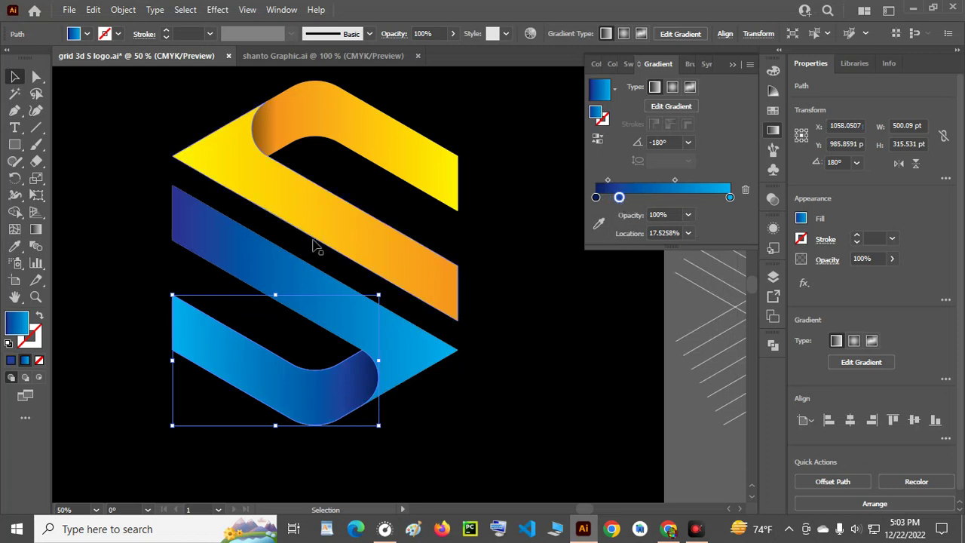
pyautogui.keyDown('shift'); pyautogui.click(238, 244); pyautogui.keyUp('shift')
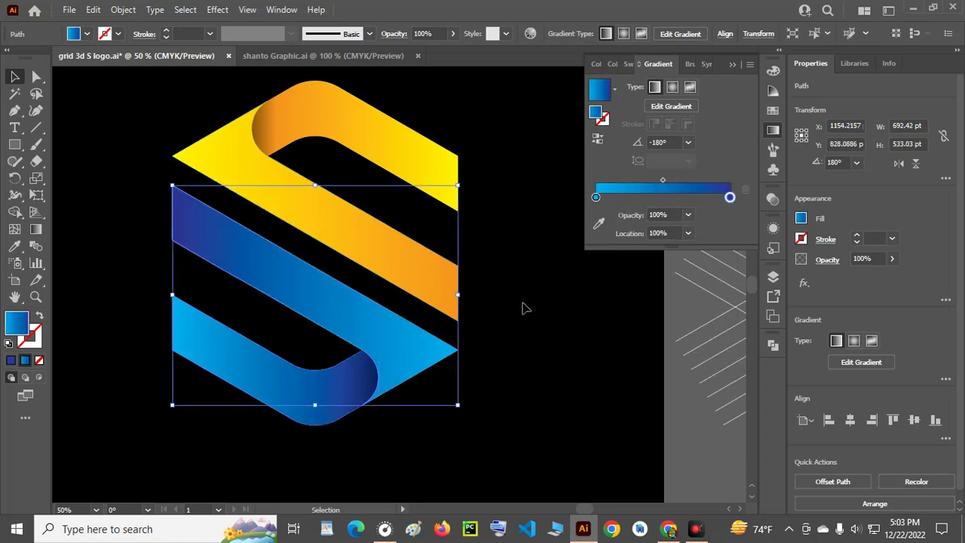
# Reduce magenta on the middle band's dark stop and move its gradient midpoint to about 35.6%
pyautogui.doubleClick(730, 197)
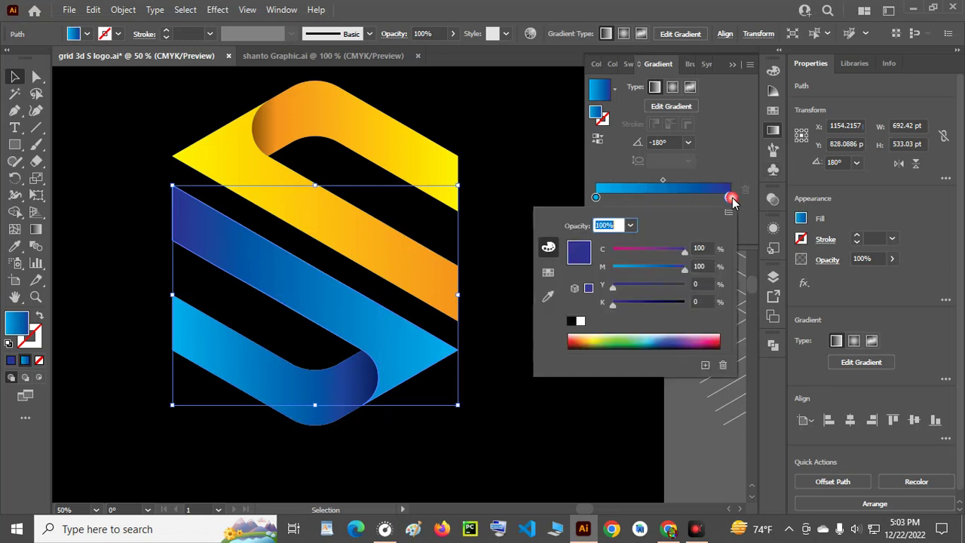
pyautogui.moveTo(683, 270); pyautogui.dragTo(681, 270)
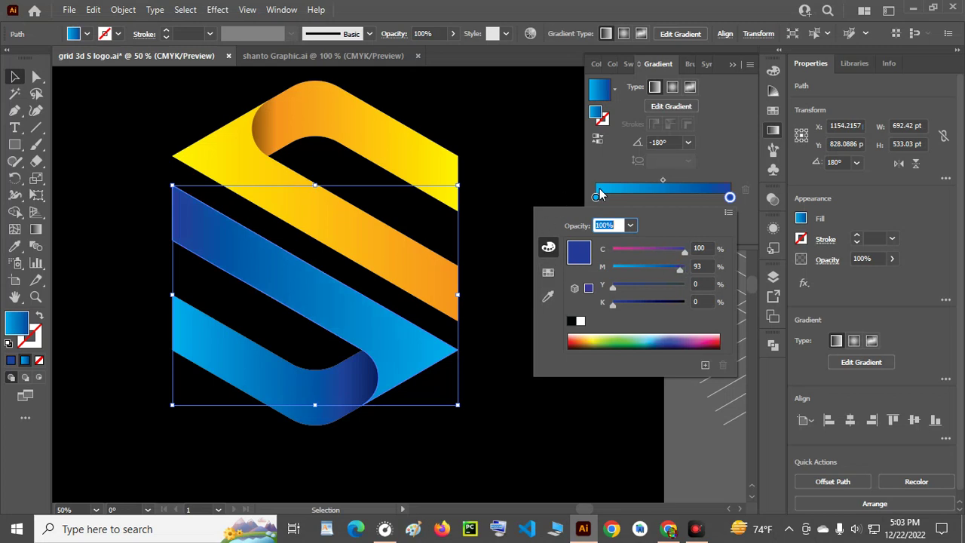
pyautogui.press('Escape')
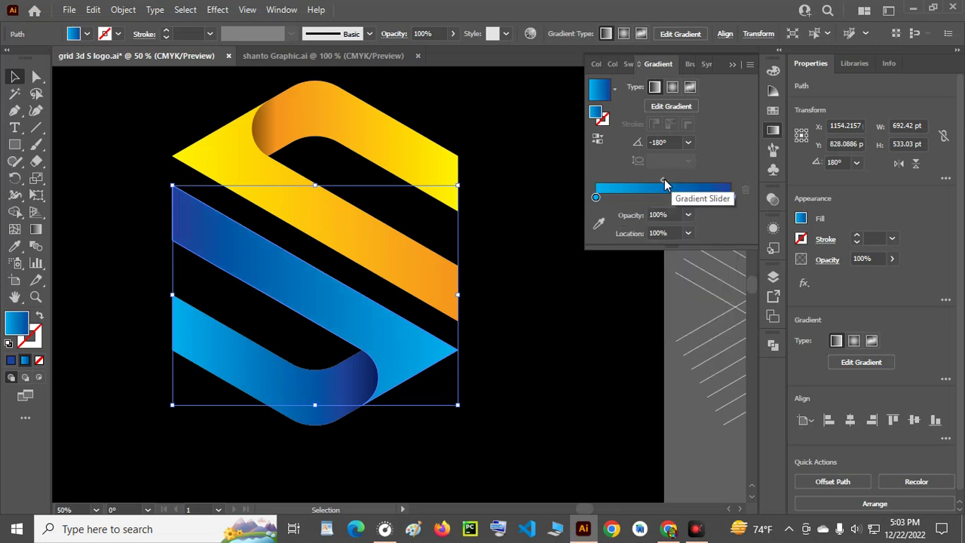
pyautogui.click(675, 181)
pyautogui.moveTo(664, 180); pyautogui.dragTo(643, 180)
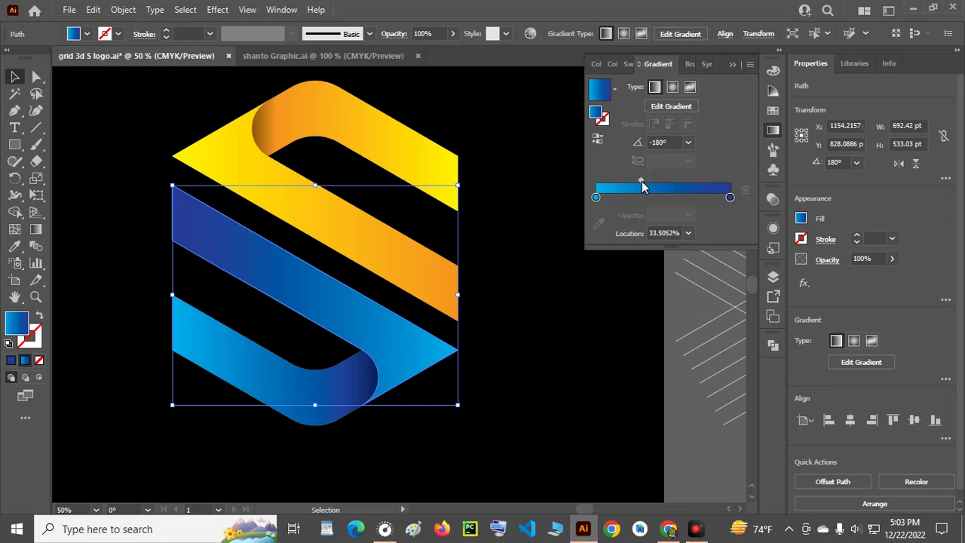
pyautogui.moveTo(640, 181); pyautogui.dragTo(644, 180)
pyautogui.click(533, 174)
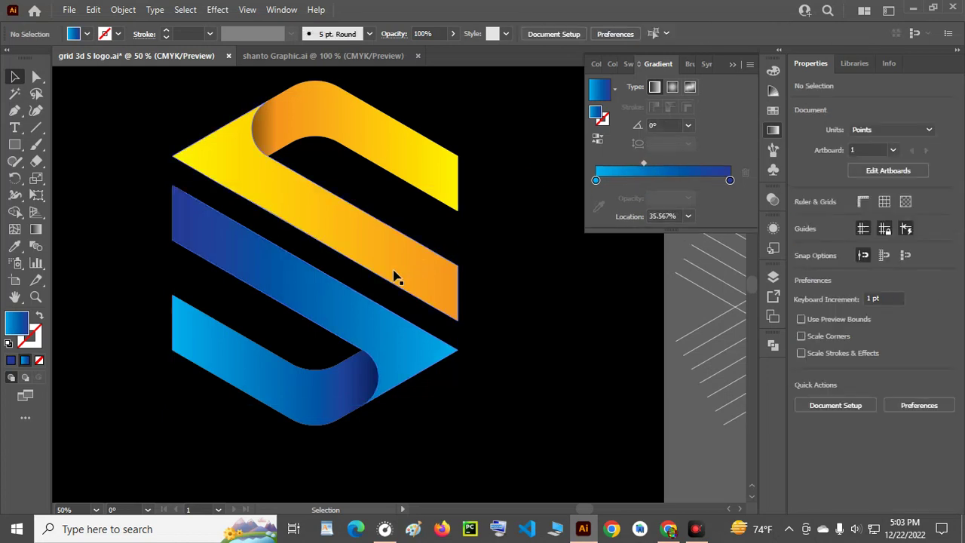
# Ungroup the upper half and move its gradient midpoint from 50% to about 38.66%
pyautogui.click(388, 276)
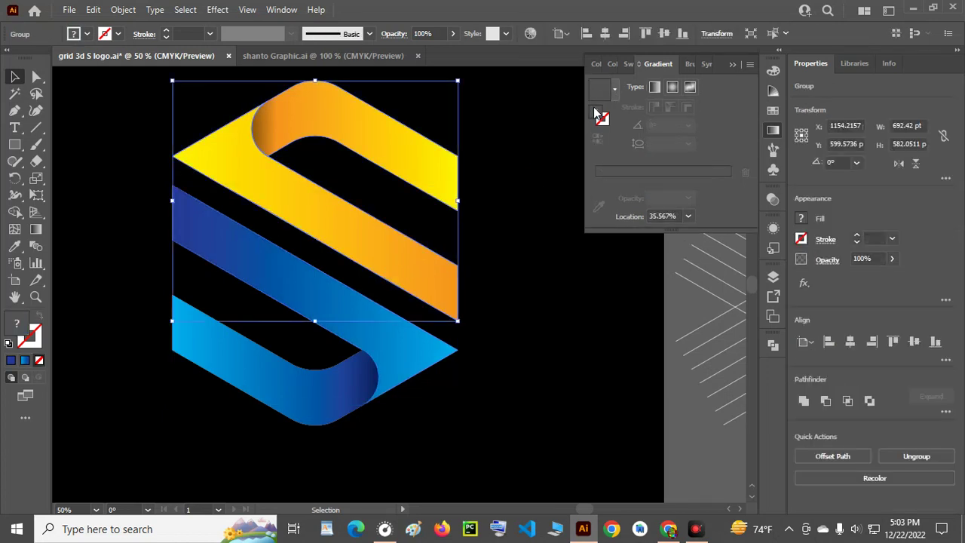
pyautogui.rightClick(363, 228)
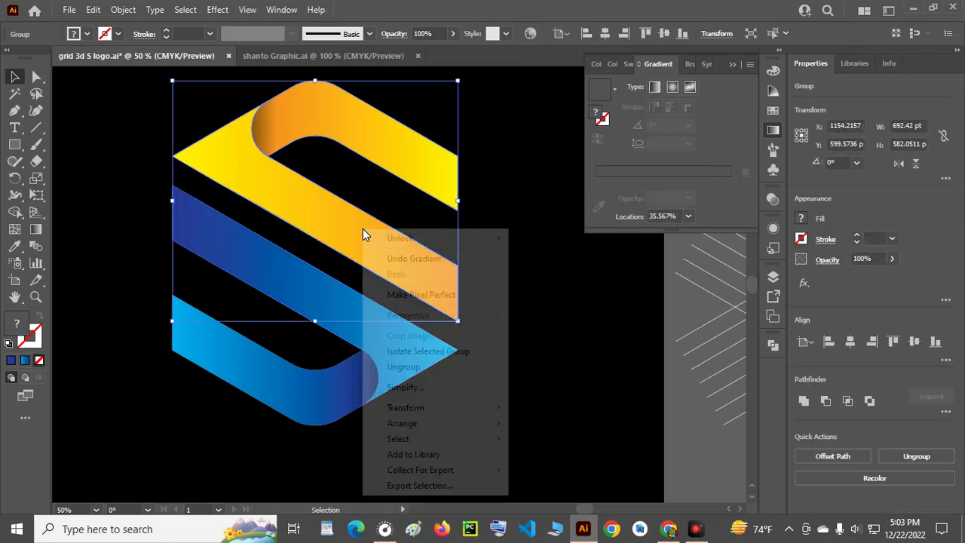
pyautogui.click(415, 367)
pyautogui.click(513, 312)
pyautogui.click(425, 279)
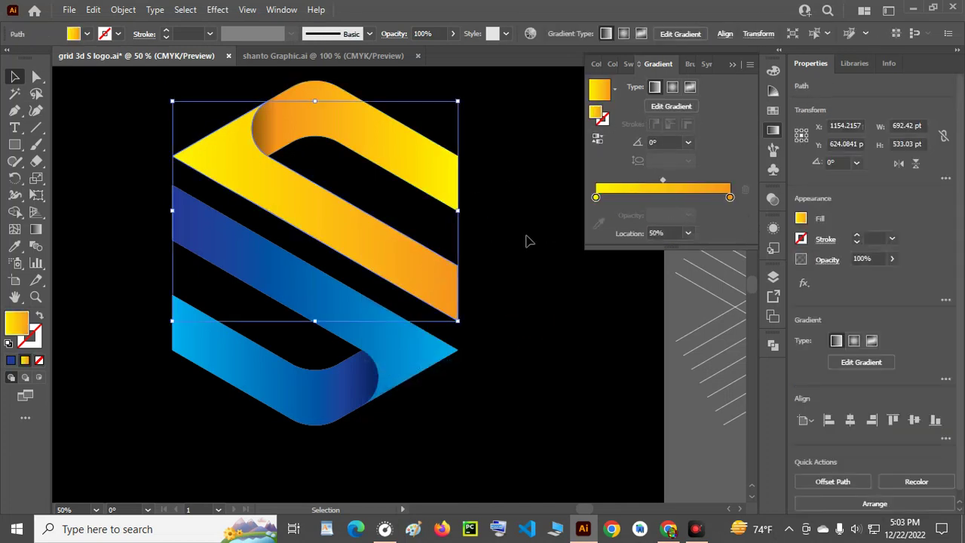
pyautogui.moveTo(663, 181); pyautogui.dragTo(647, 183)
pyautogui.click(652, 182)
pyautogui.click(528, 300)
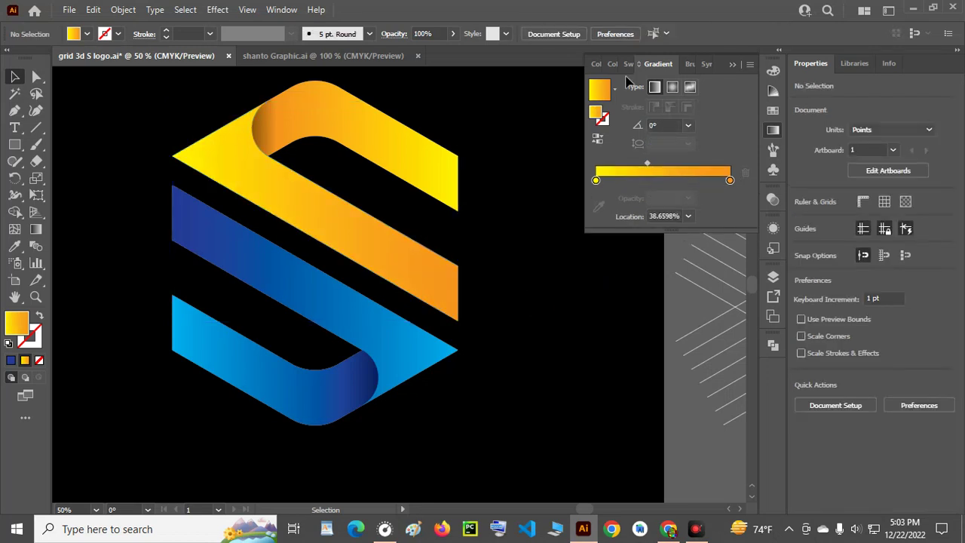
# Collapse the Gradient panel, then zoom and pan to review the finished S logo
pyautogui.click(732, 64)
pyautogui.scroll(1, 452, 285)
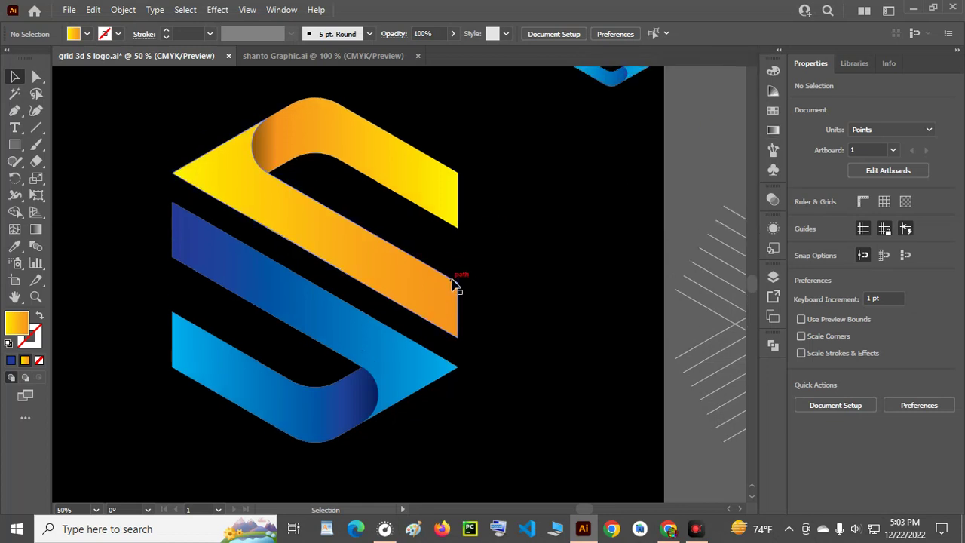
pyautogui.scroll(-2, 455, 279)
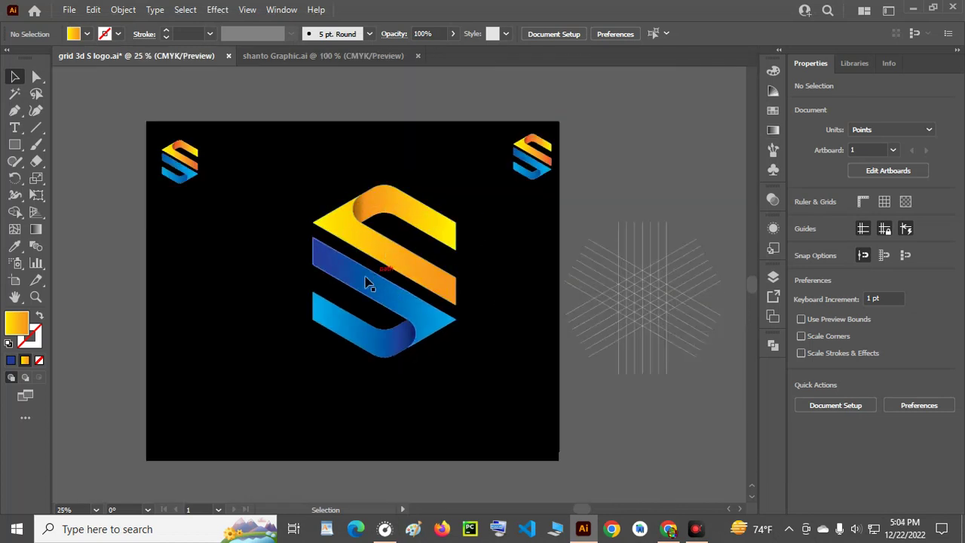
pyautogui.scroll(2, 362, 283)
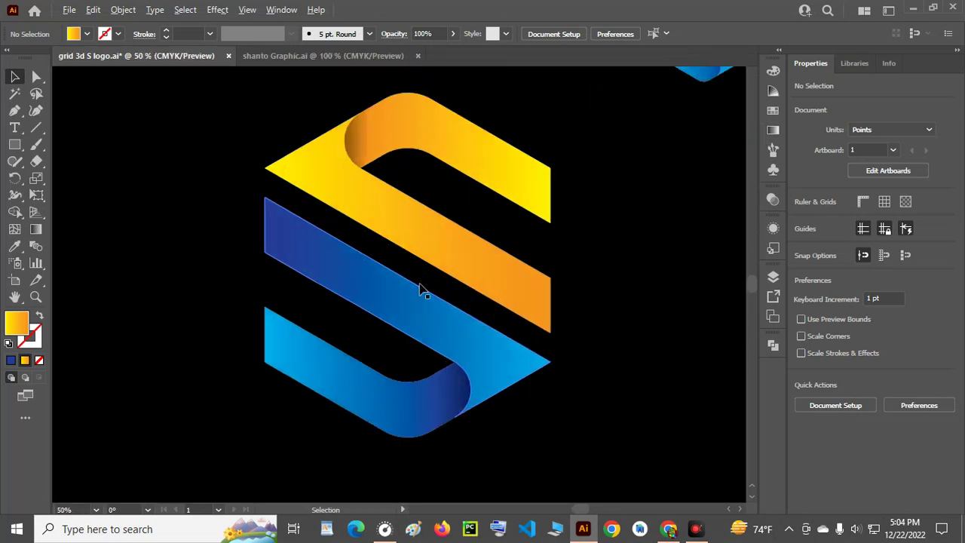
pyautogui.moveTo(642, 261); pyautogui.dragTo(553, 285)
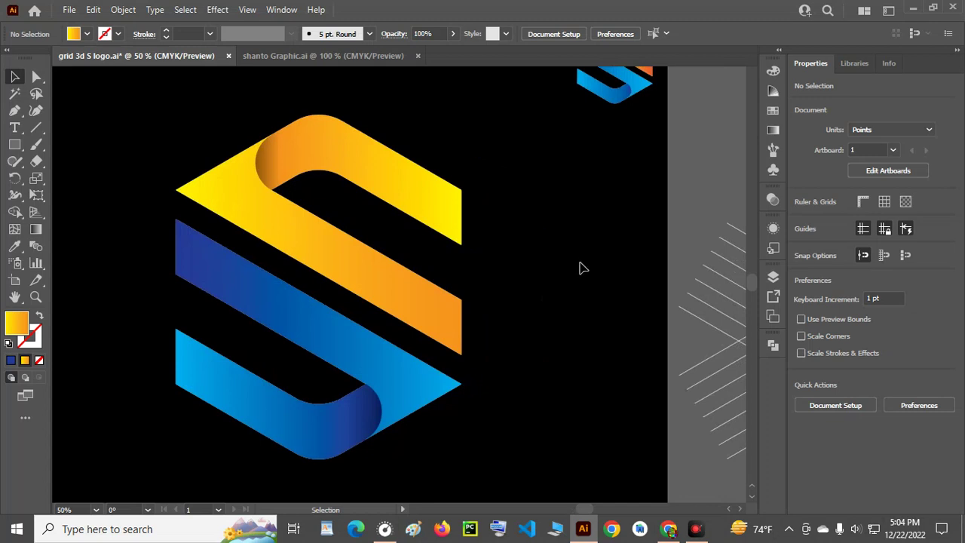